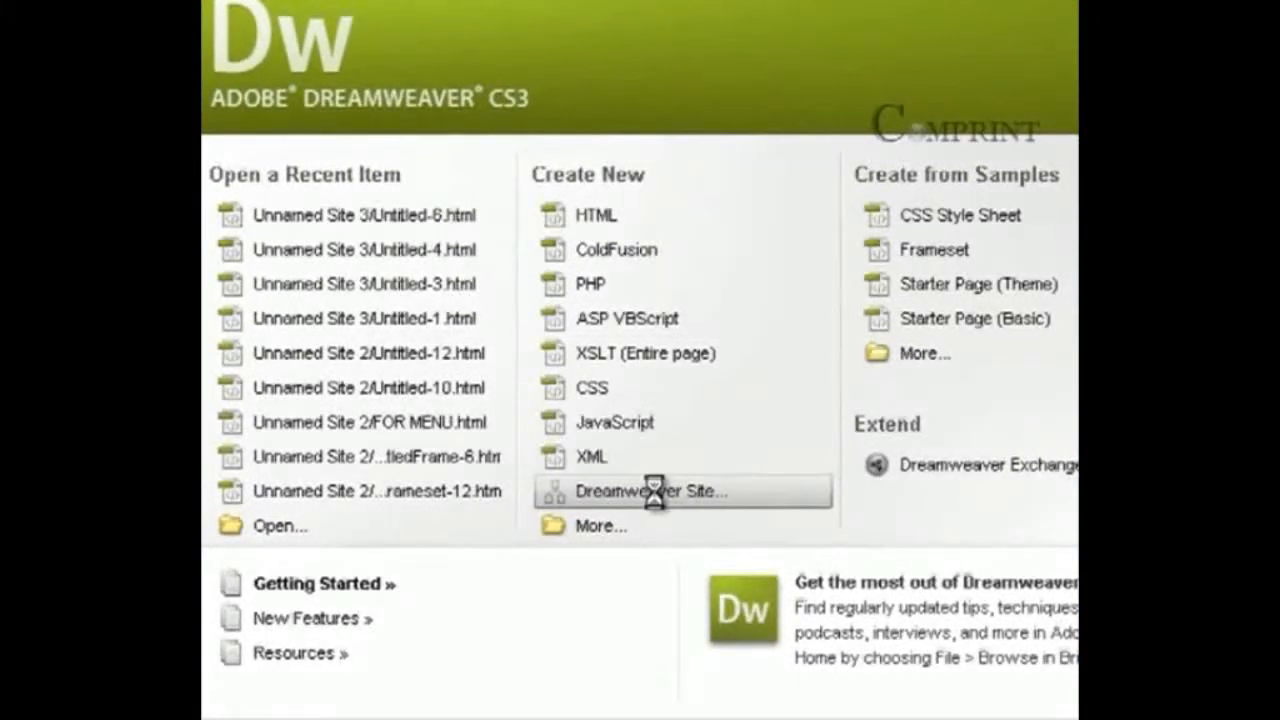
- Start a new Dreamweaver site definition in basic mode and name the site PAINTHBOOTHNEW
{"action": "left_click", "coordinate": [657, 495]}
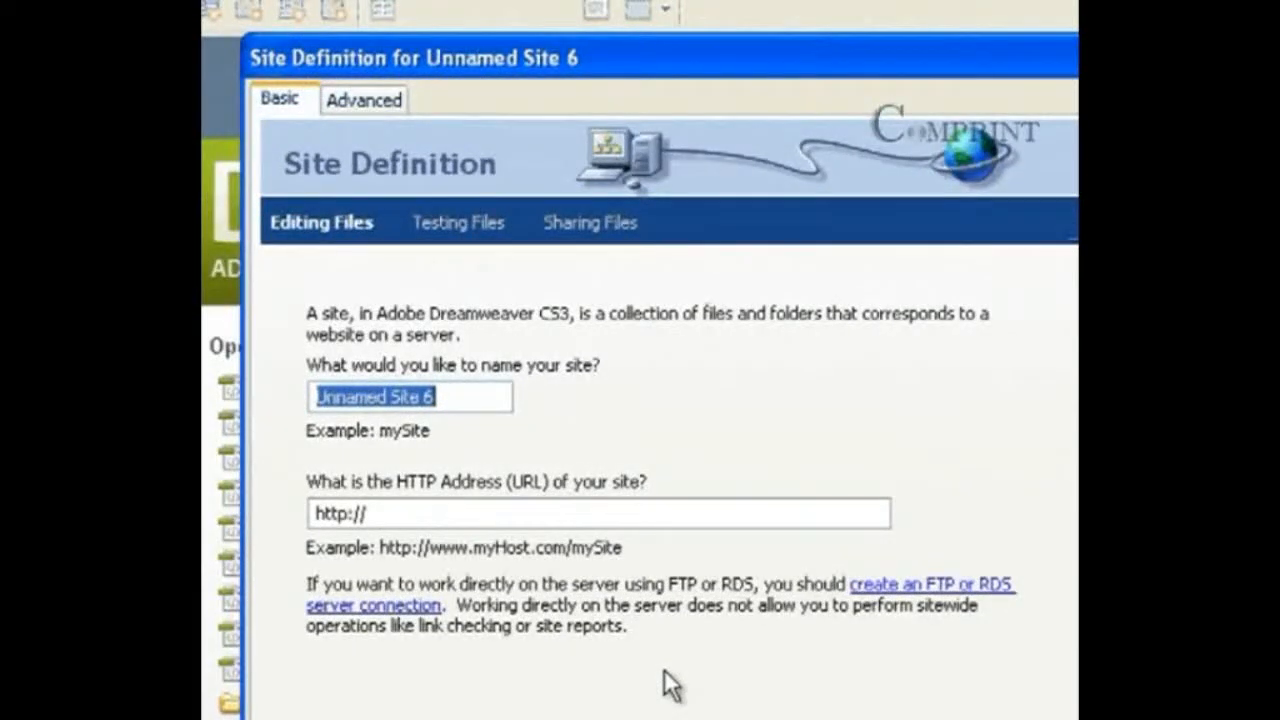
{"action": "left_click_drag", "start_coordinate": [521, 61], "coordinate": [532, 71]}
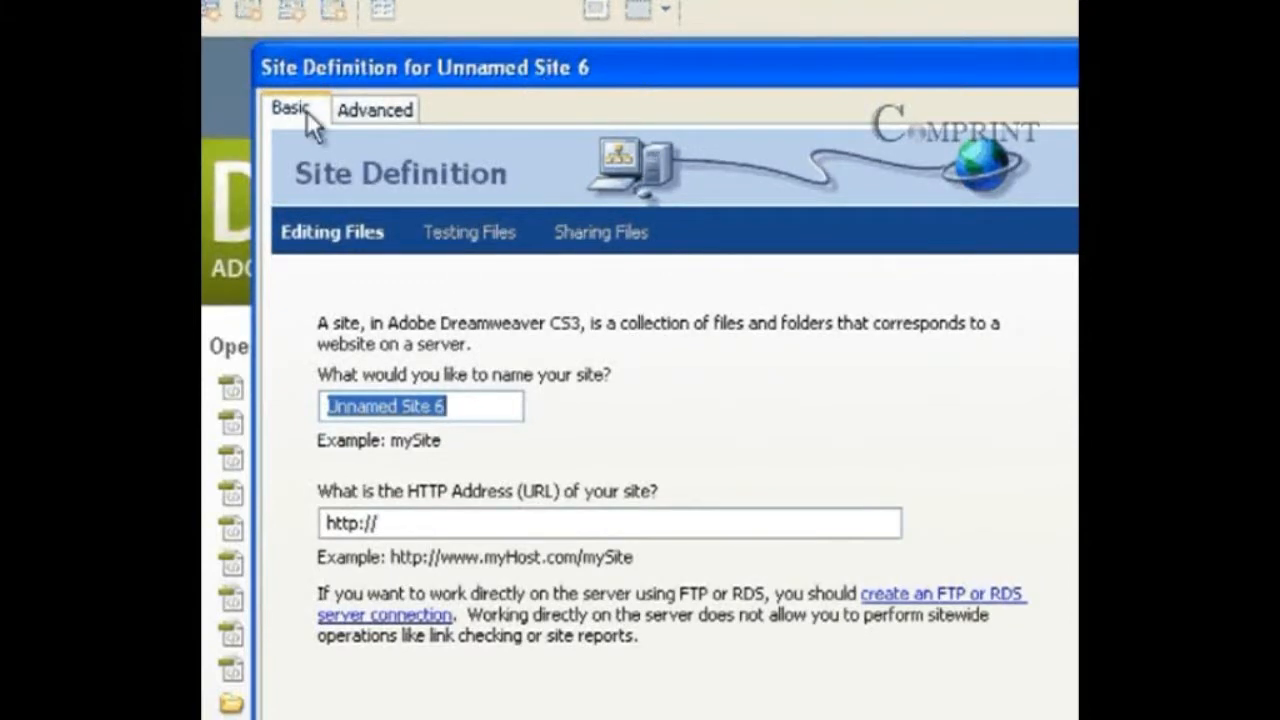
{"action": "left_click", "coordinate": [360, 112]}
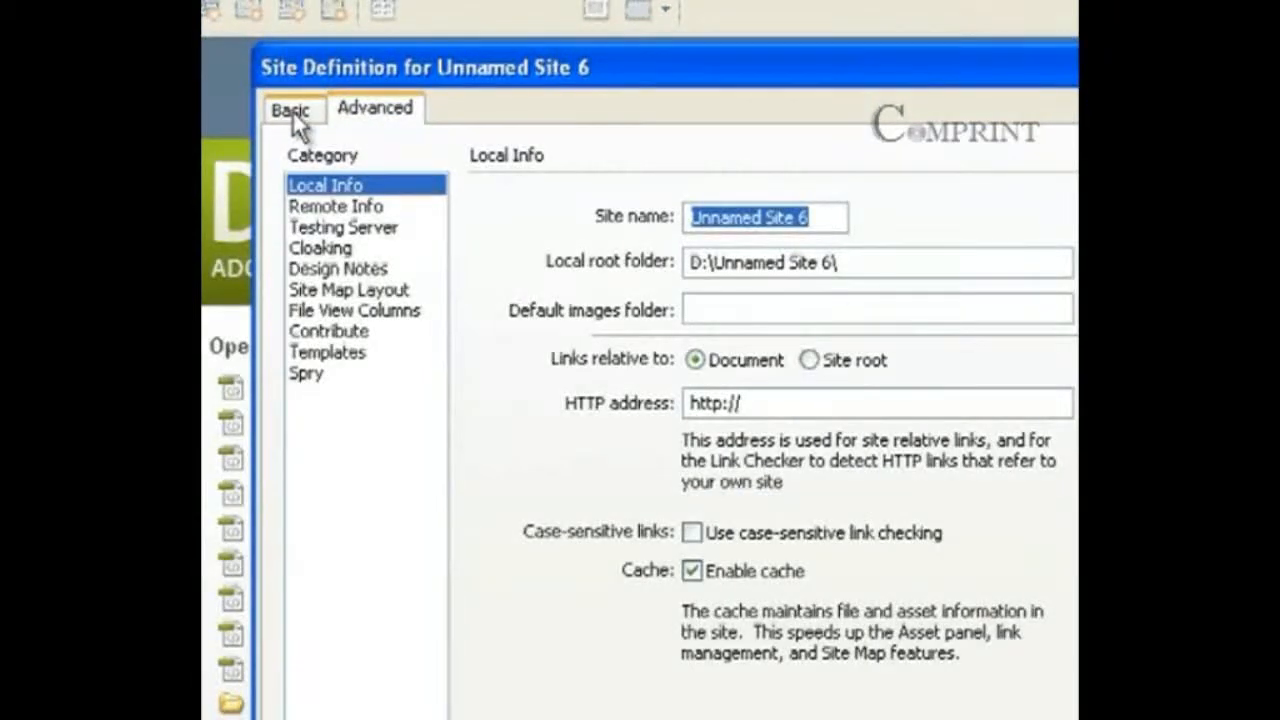
{"action": "left_click", "coordinate": [294, 115]}
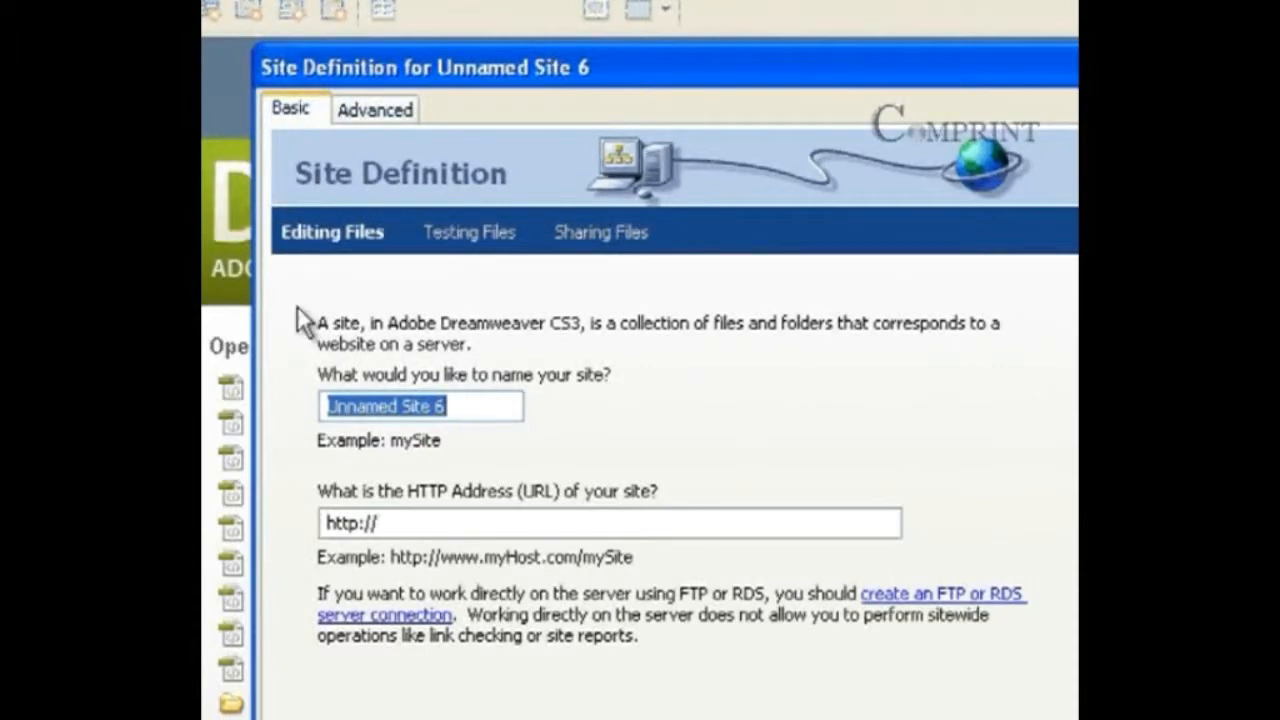
{"action": "left_click_drag", "start_coordinate": [613, 63], "coordinate": [605, 113]}
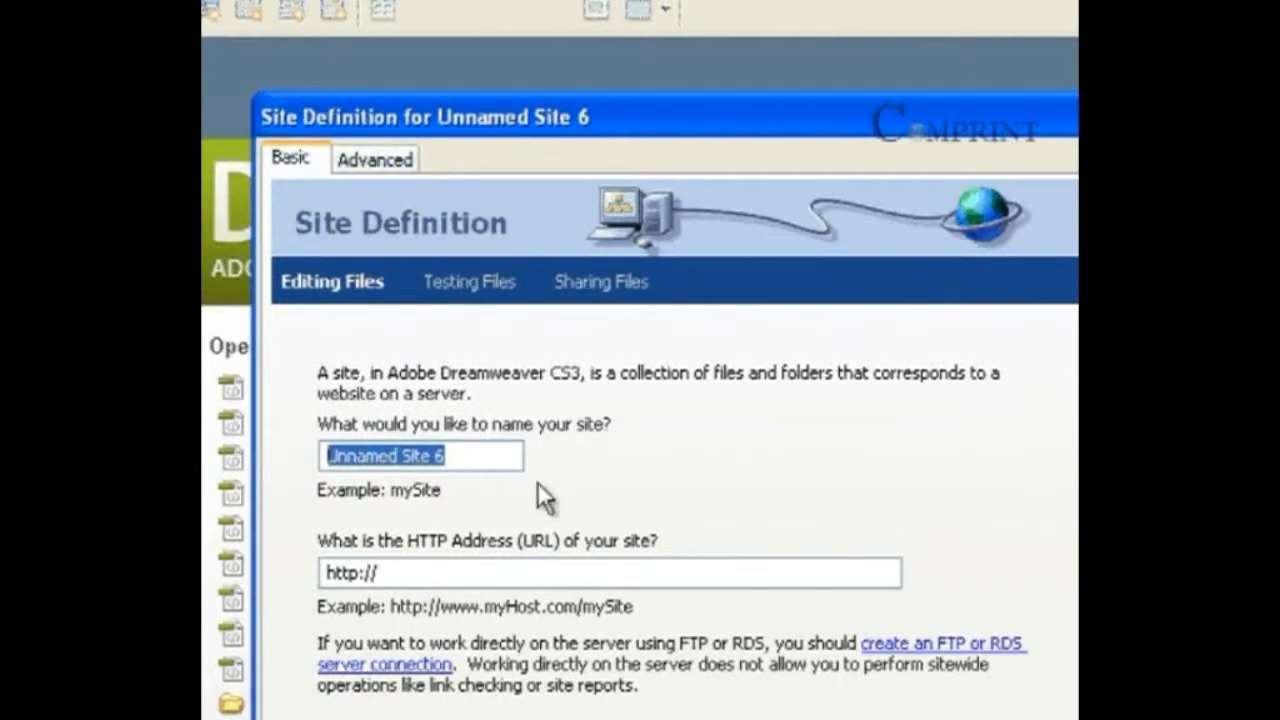
{"action": "type", "text": "PAI"}
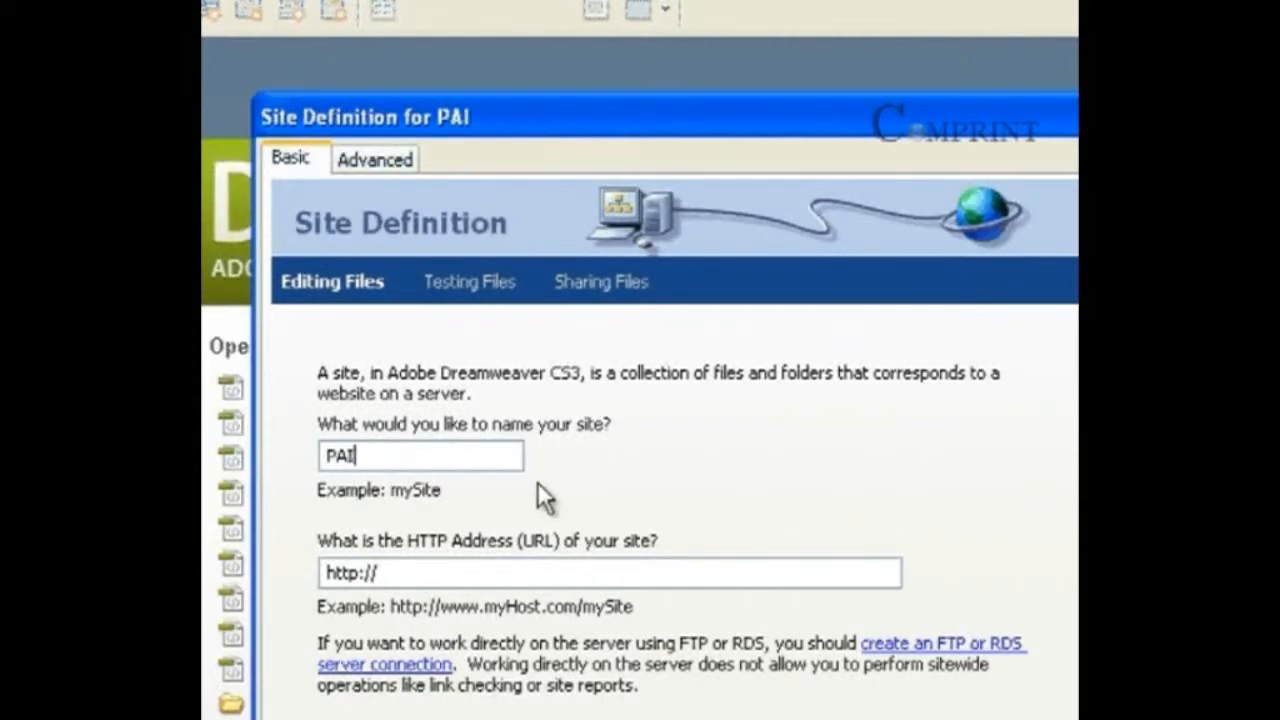
{"action": "type", "text": "NTHB"}
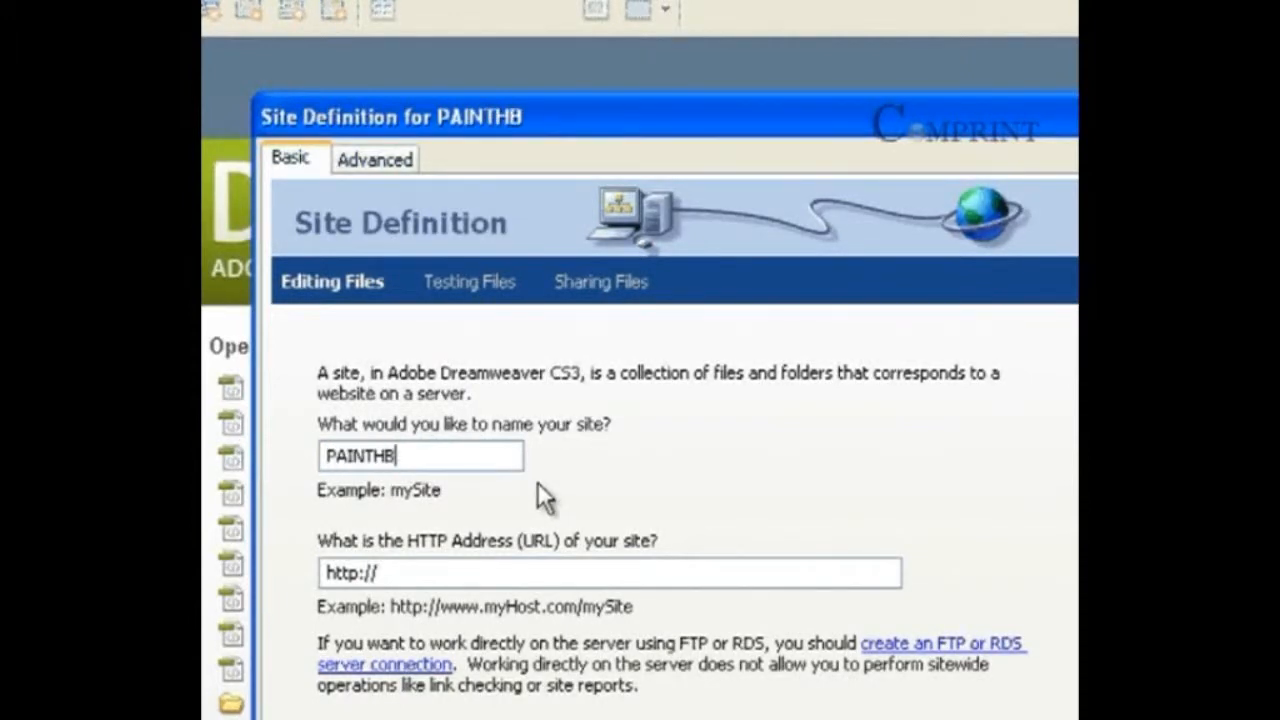
{"action": "type", "text": "OOTHNEW"}
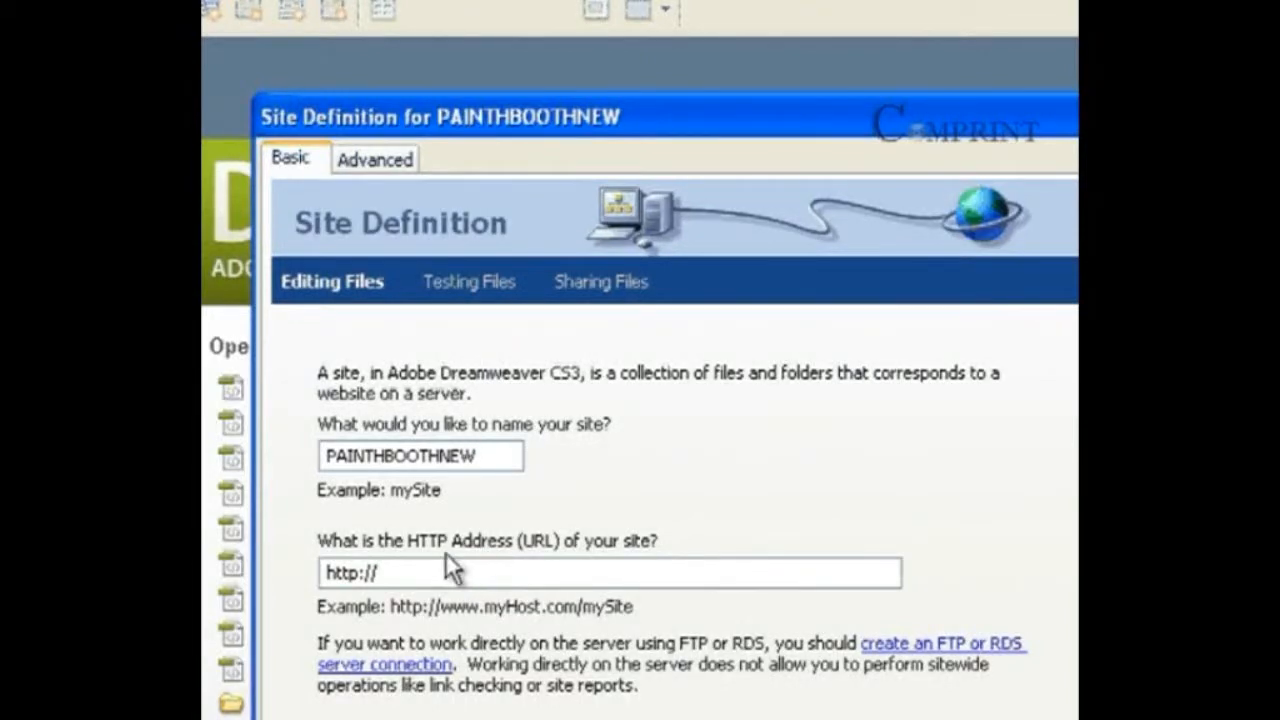
{"action": "left_click", "coordinate": [414, 568]}
{"action": "type", "text": "WWW"}
{"action": "key", "text": "BackSpace"}
{"action": "key", "text": "BackSpace"}
{"action": "key", "text": "BackSpace"}
{"action": "type", "text": "www.paint"}
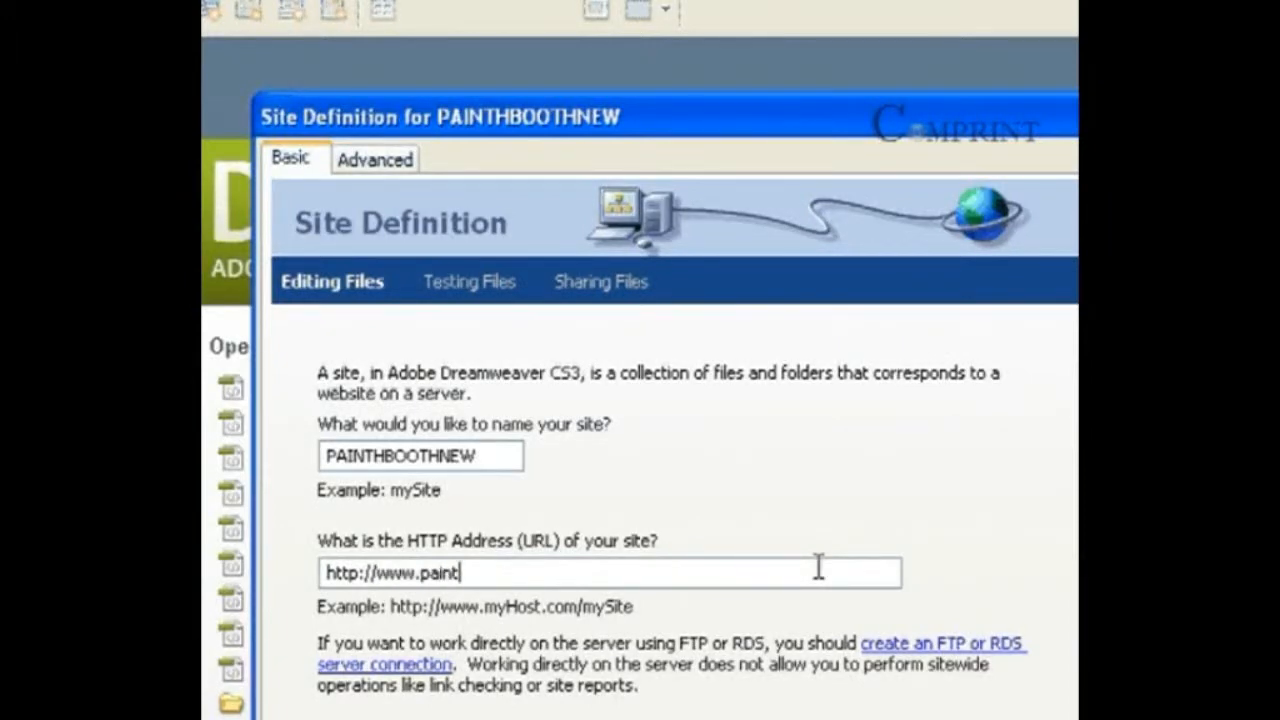
{"action": "type", "text": "booth.com"}
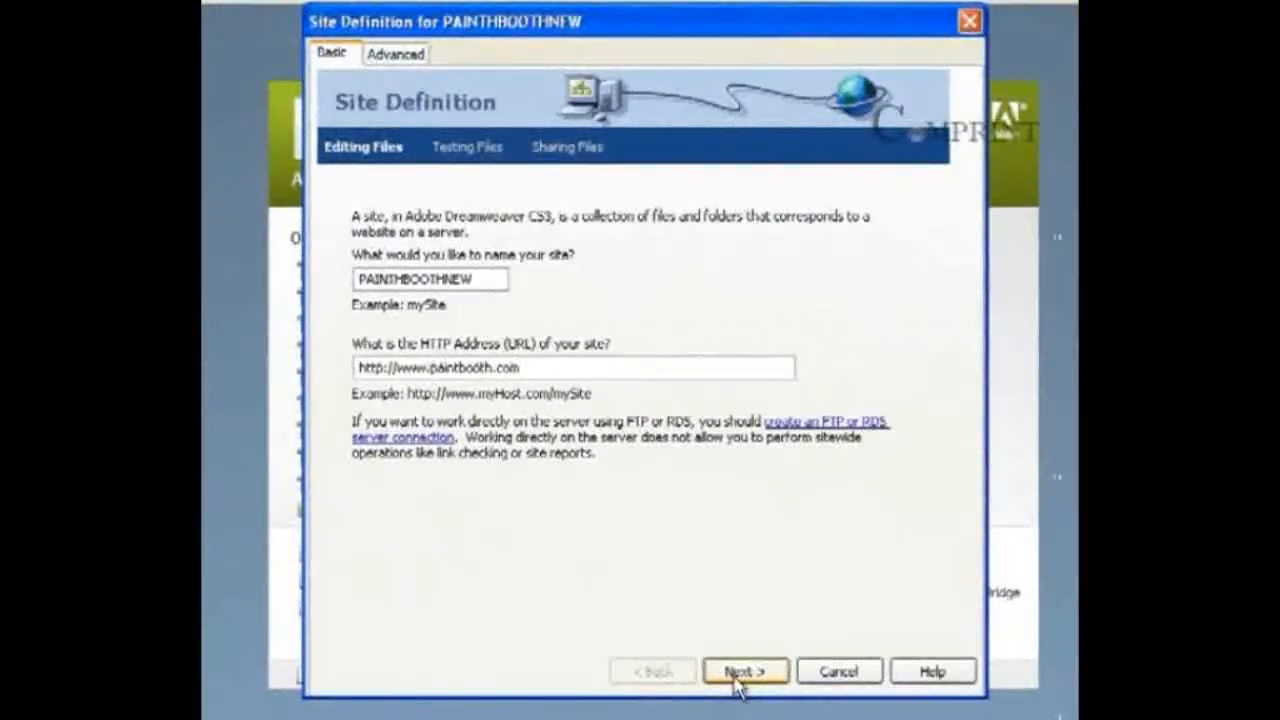
{"action": "left_click", "coordinate": [740, 672]}
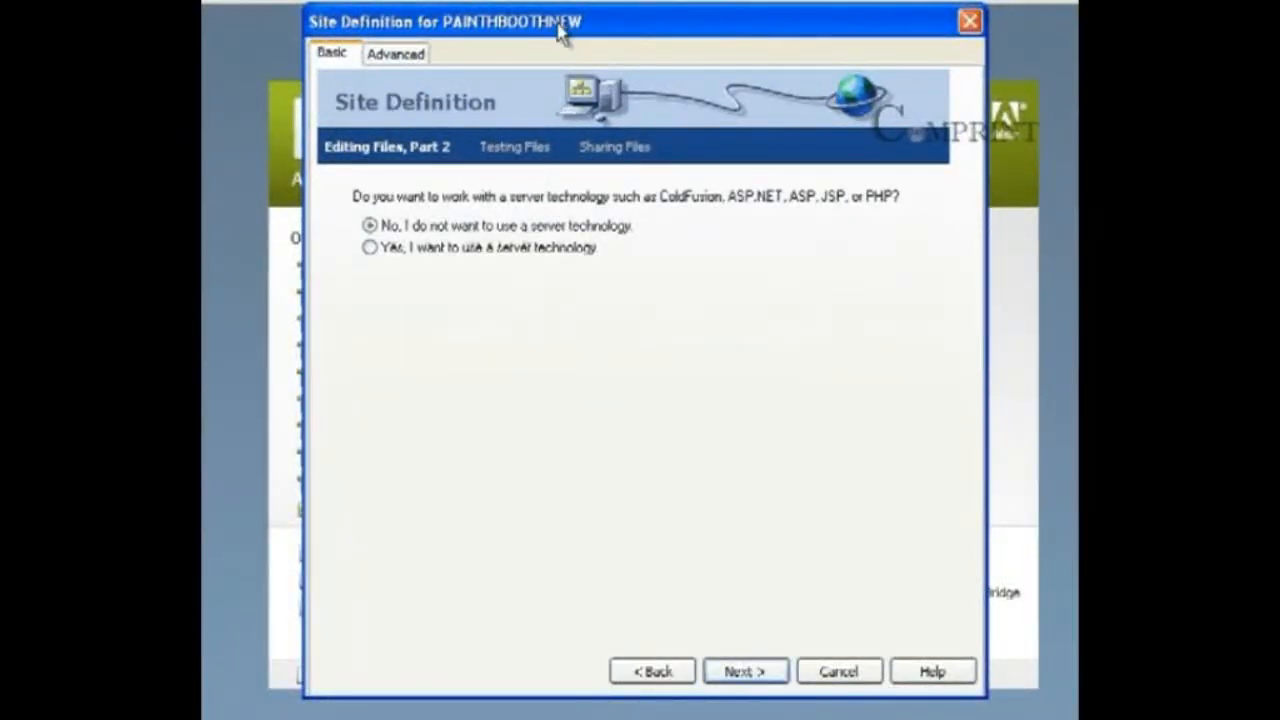
- Try enabling a server technology for the site with ColdFusion as the choice
{"action": "left_click_drag", "start_coordinate": [556, 24], "coordinate": [569, 71]}
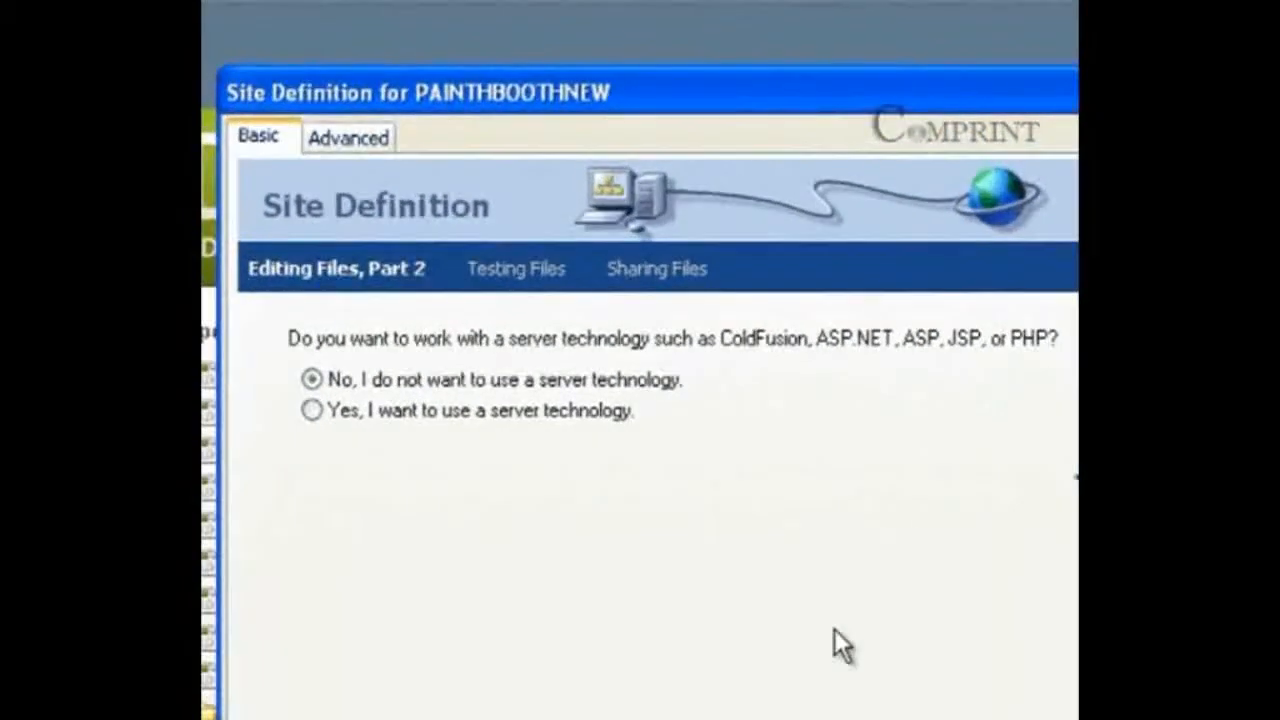
{"action": "left_click_drag", "start_coordinate": [609, 104], "coordinate": [601, 106]}
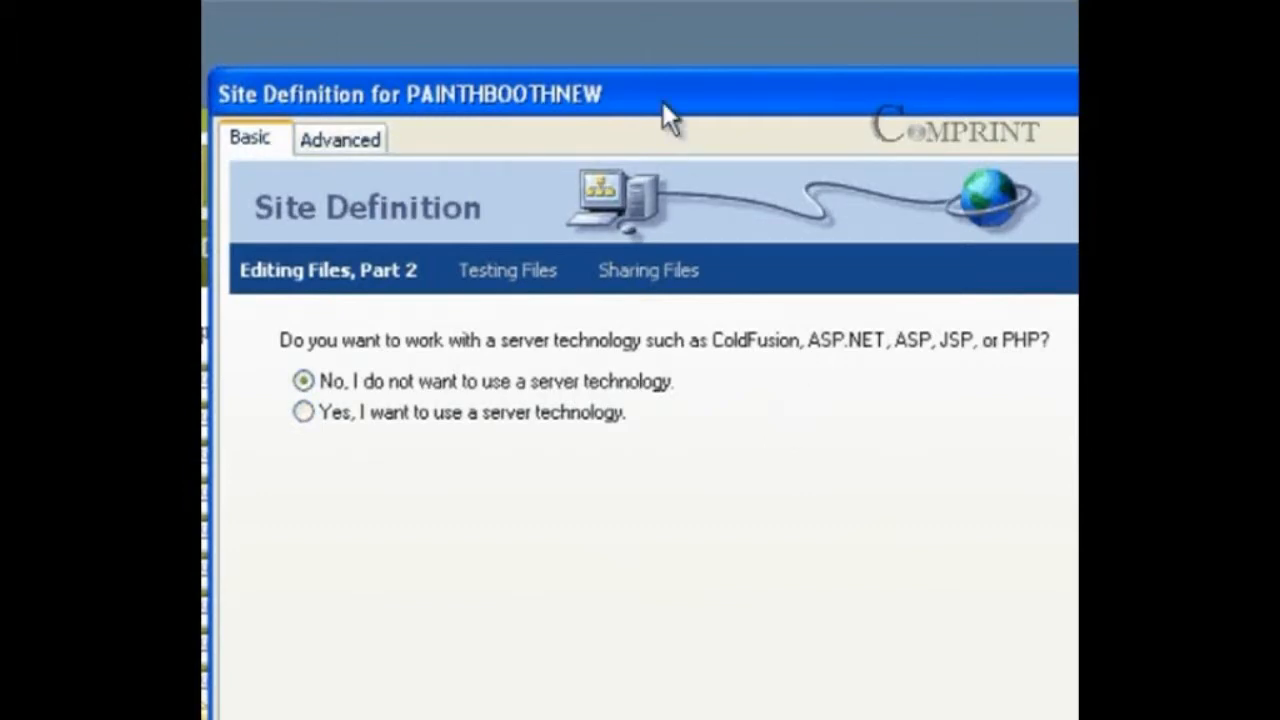
{"action": "left_click_drag", "start_coordinate": [662, 102], "coordinate": [701, 92]}
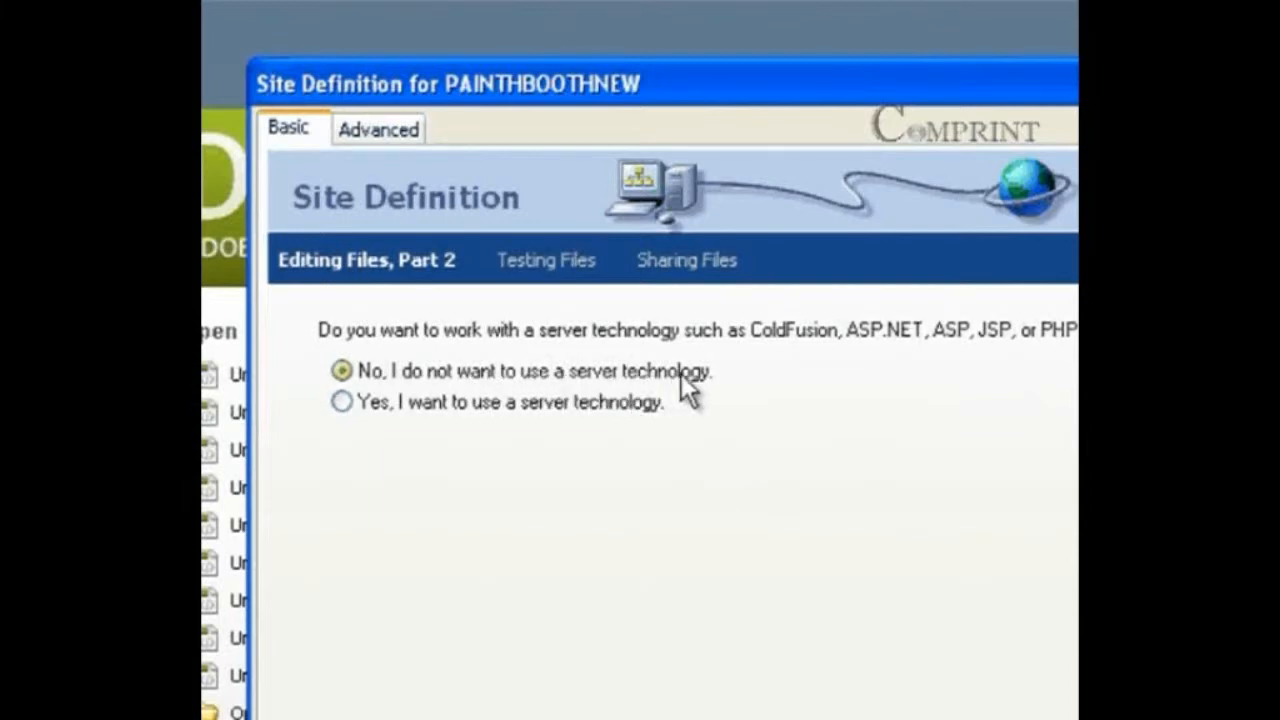
{"action": "left_click", "coordinate": [342, 402]}
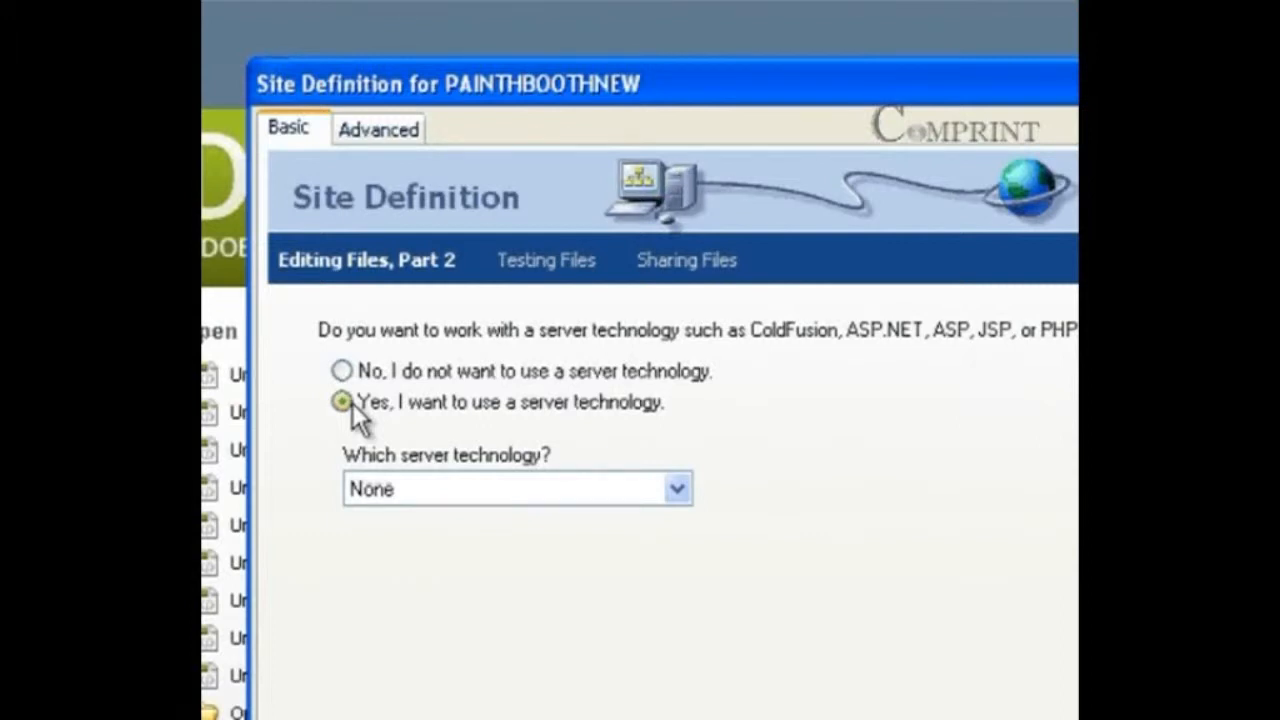
{"action": "left_click", "coordinate": [649, 496]}
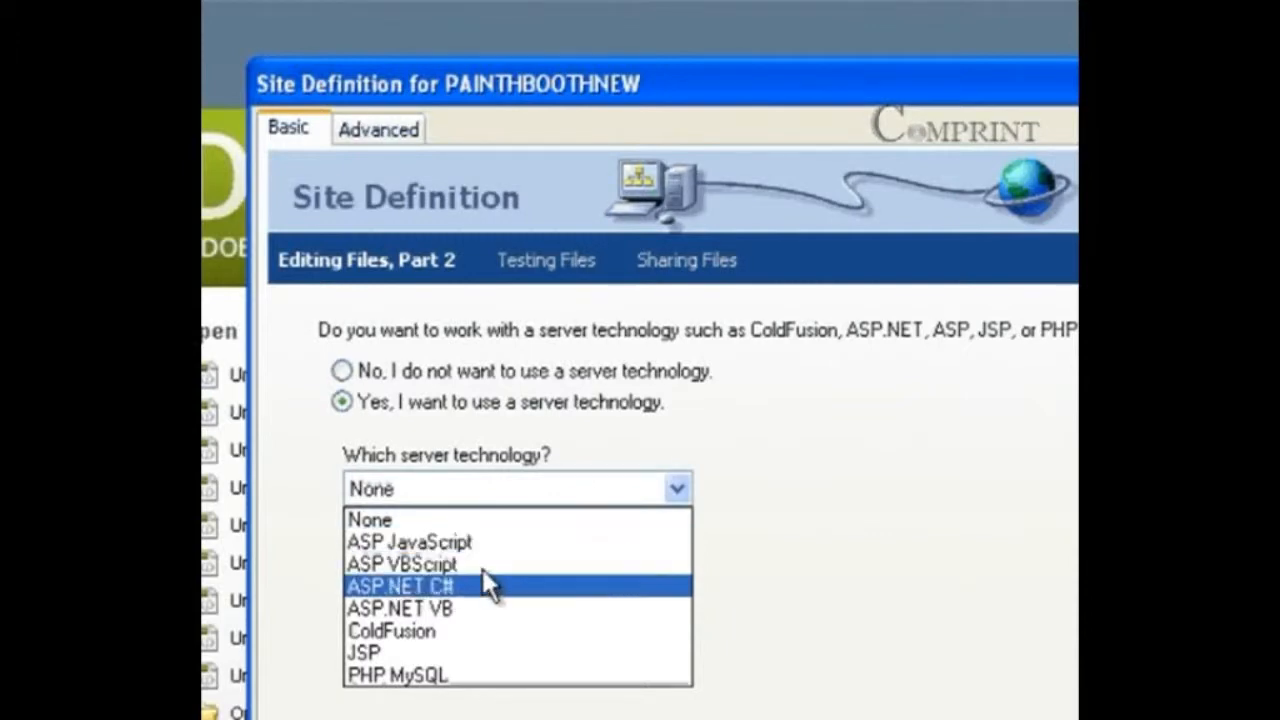
{"action": "left_click", "coordinate": [491, 628]}
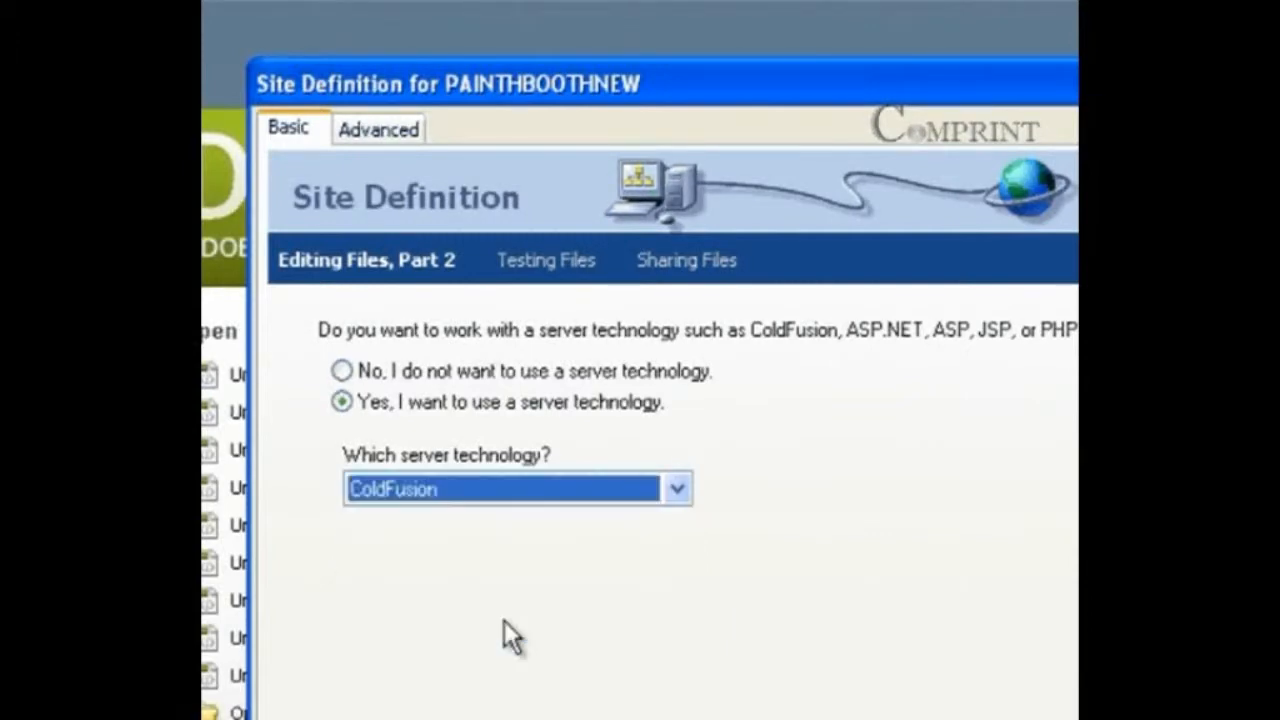
- Choose not to use a server technology and continue to the file editing and storage settings
{"action": "left_click", "coordinate": [342, 371]}
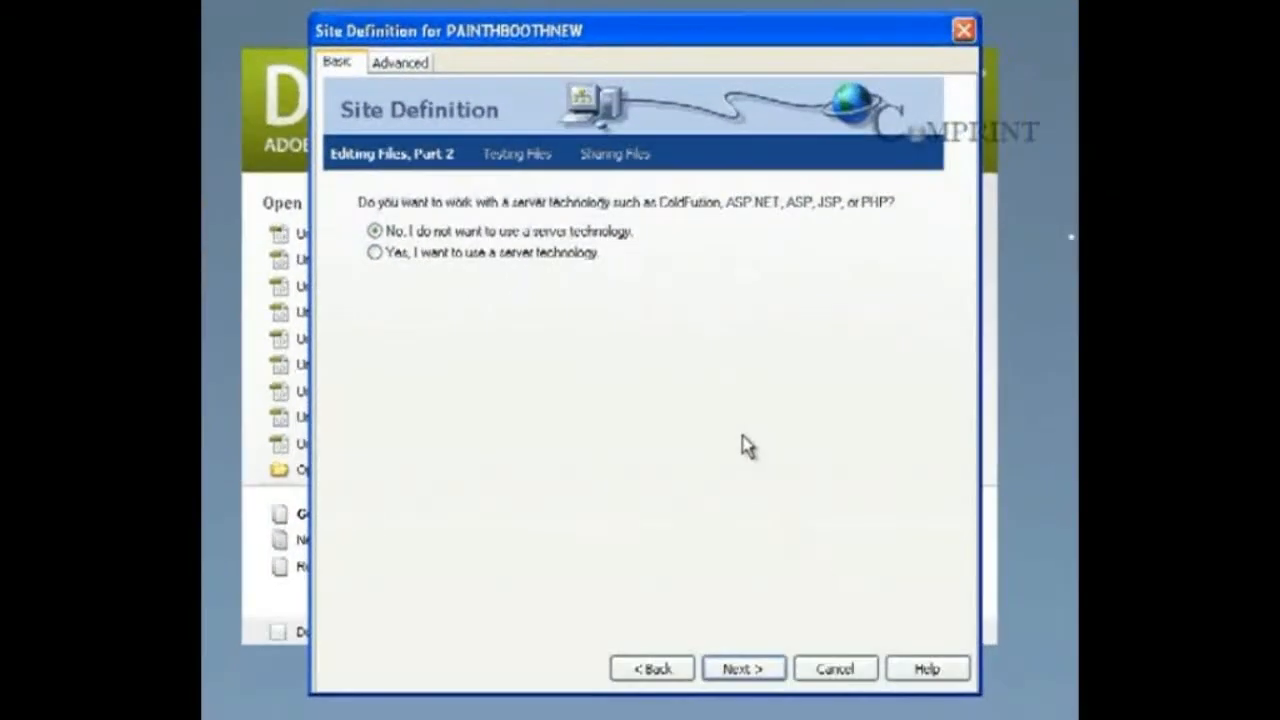
{"action": "left_click_drag", "start_coordinate": [573, 38], "coordinate": [575, 0]}
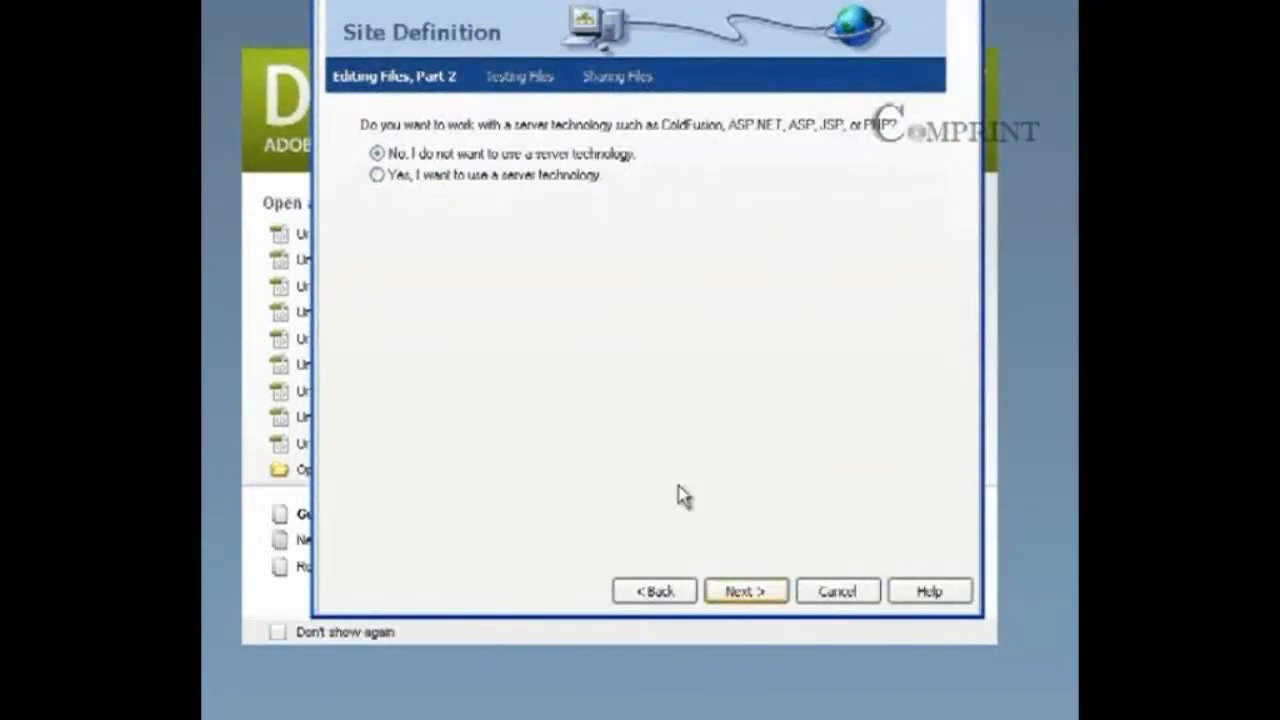
{"action": "left_click", "coordinate": [724, 595]}
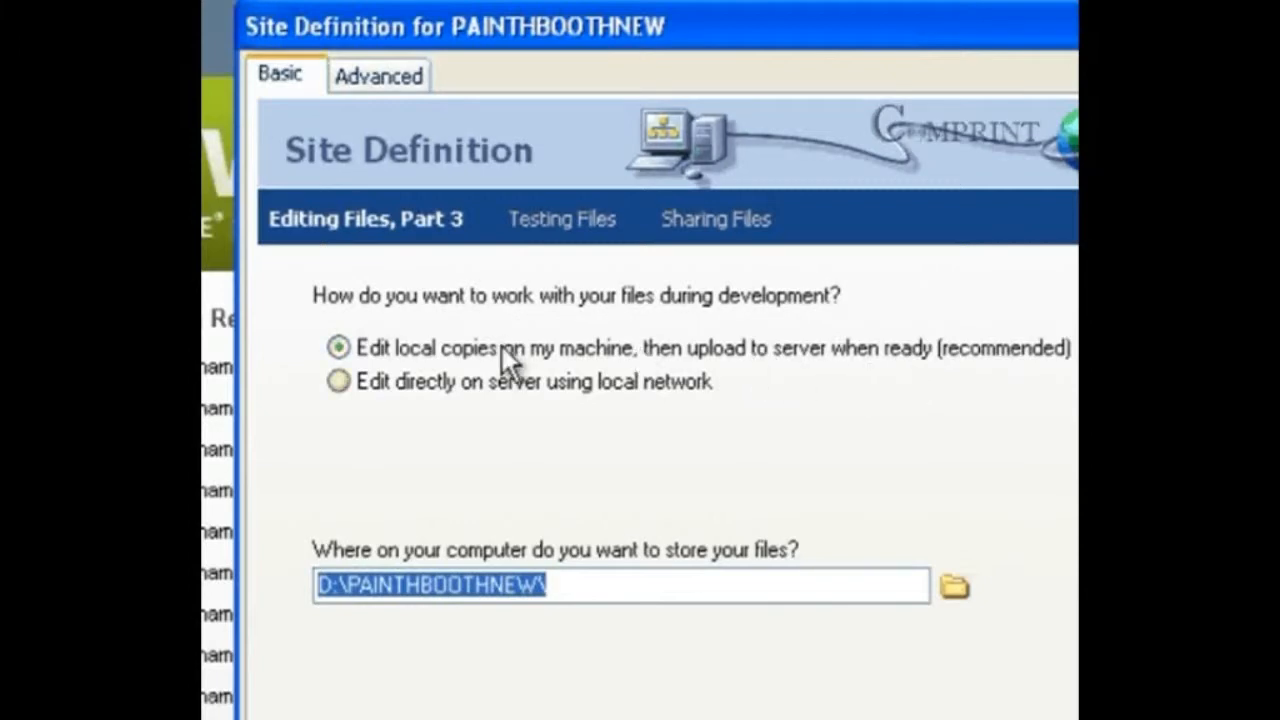
- Choose to edit local copies, keep D:\PAINTHBOOTHNEW\ as the storage folder, and continue to the file sharing settings
{"action": "left_click", "coordinate": [358, 393]}
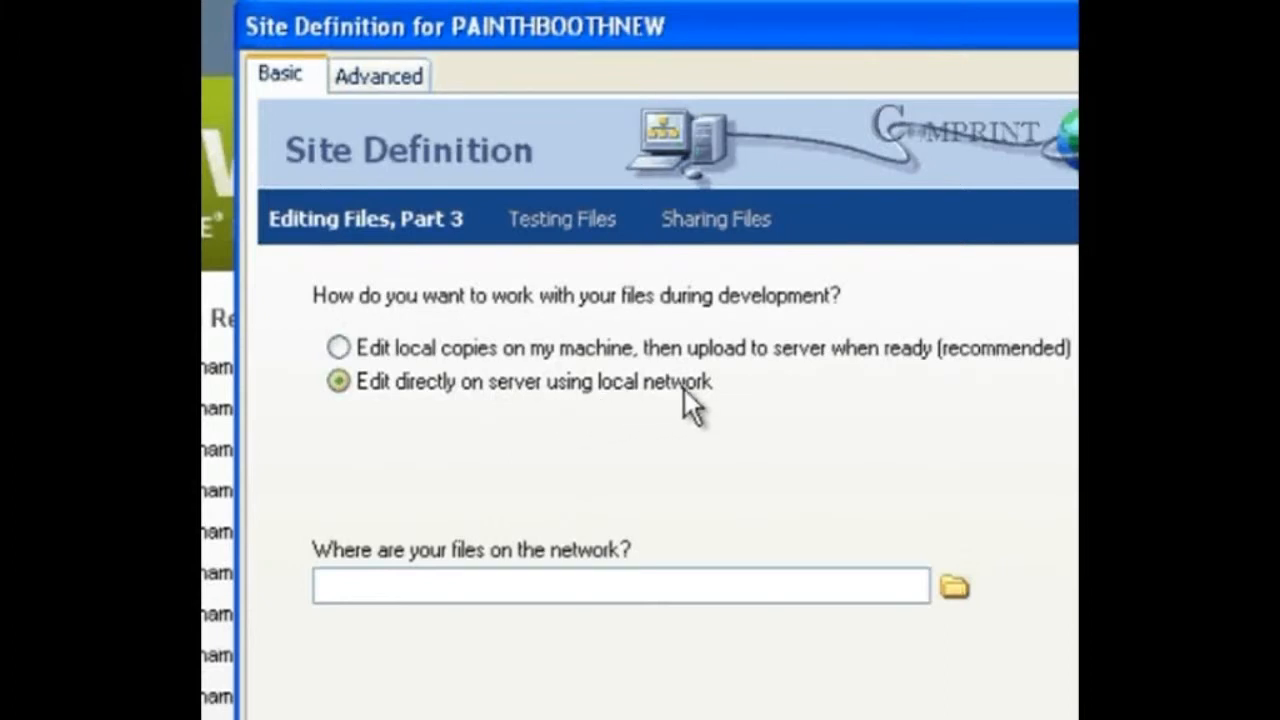
{"action": "left_click", "coordinate": [417, 352]}
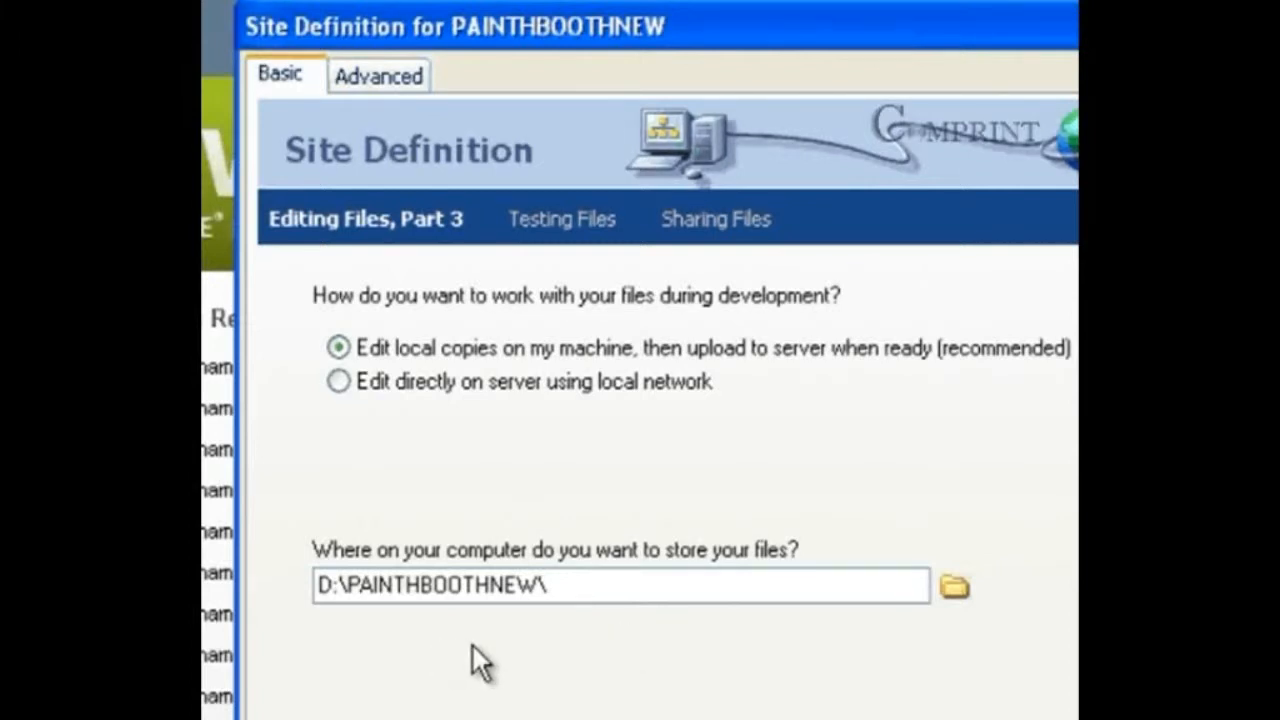
{"action": "left_click", "coordinate": [958, 592]}
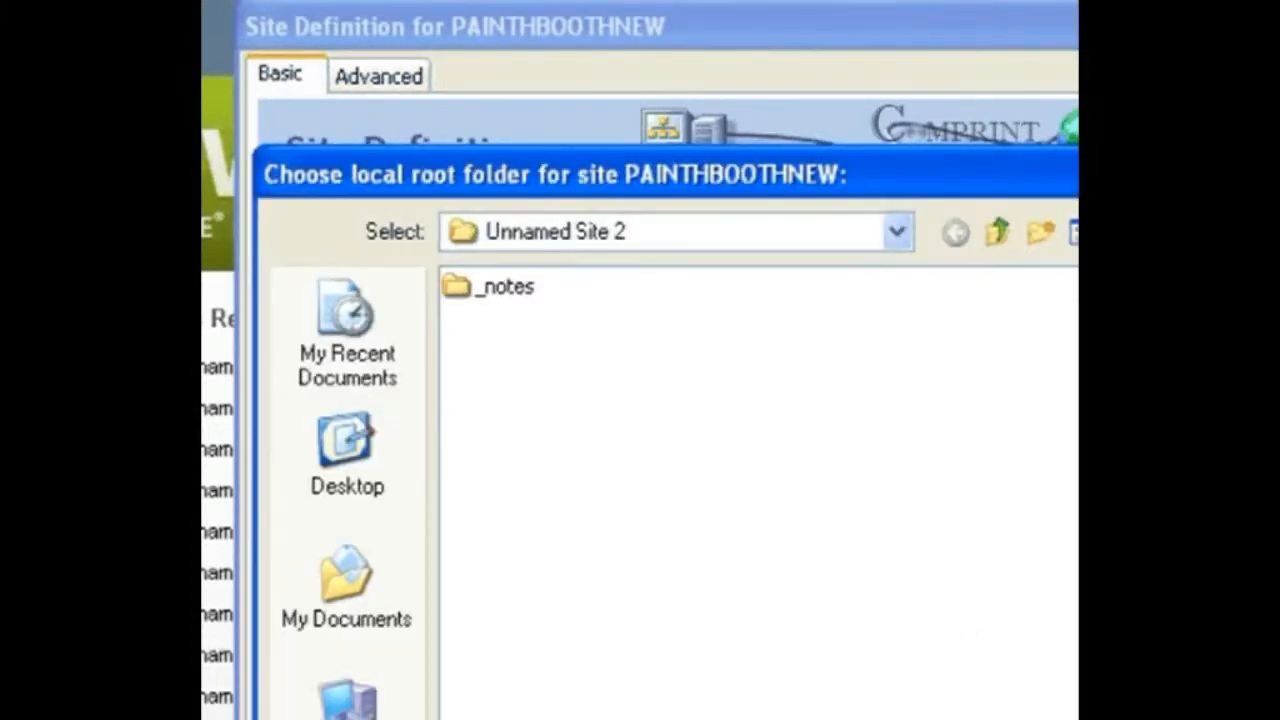
{"action": "key", "text": "Escape"}
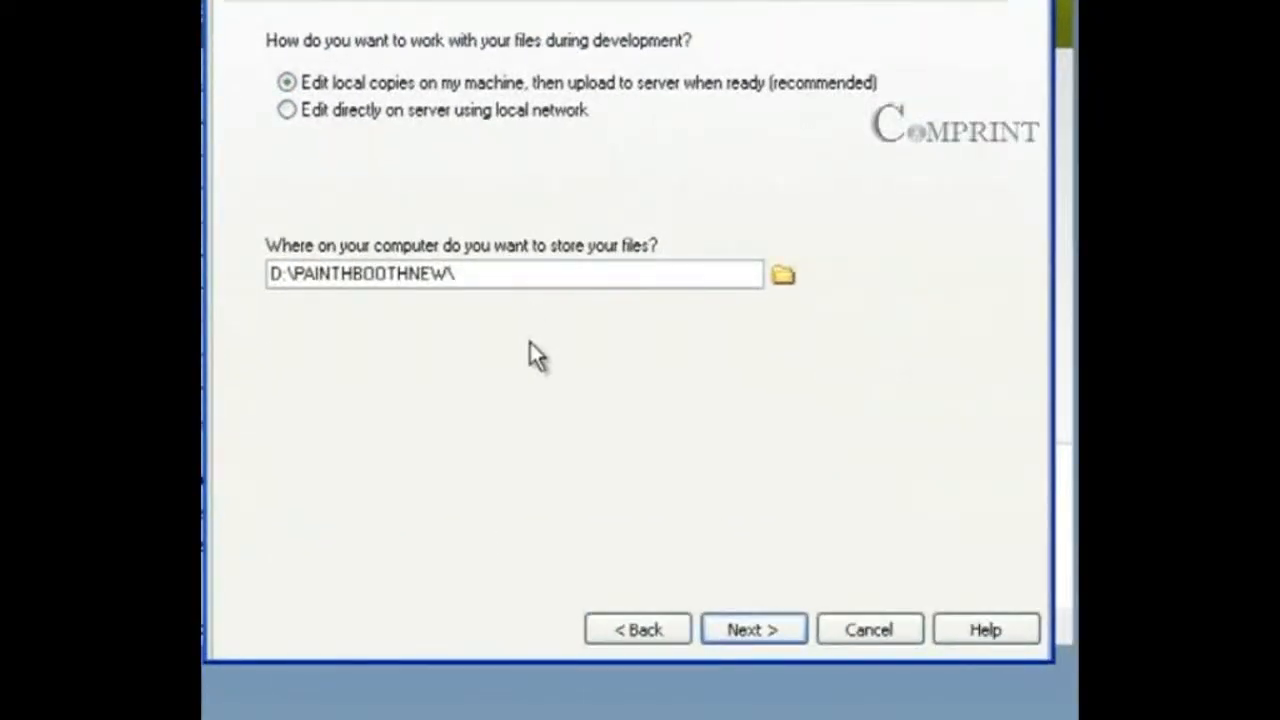
{"action": "left_click", "coordinate": [759, 638]}
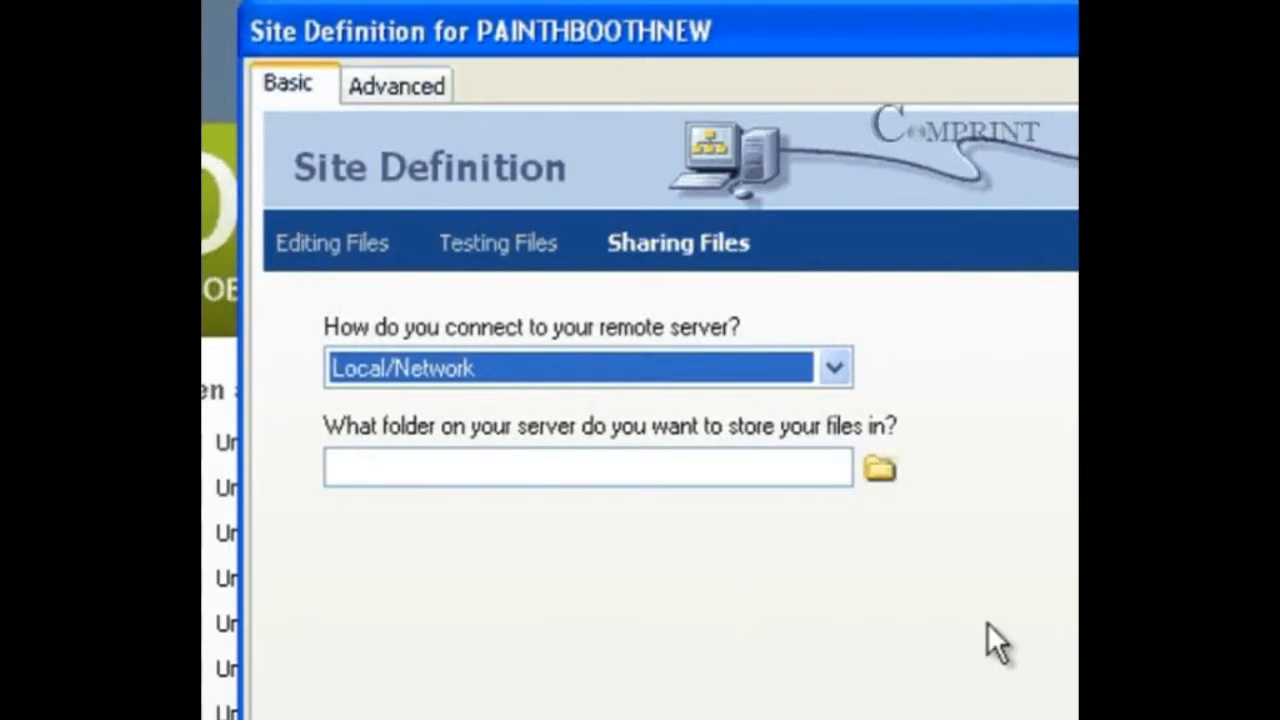
- Look through the remote server connection types and choose None
{"action": "left_click", "coordinate": [833, 366]}
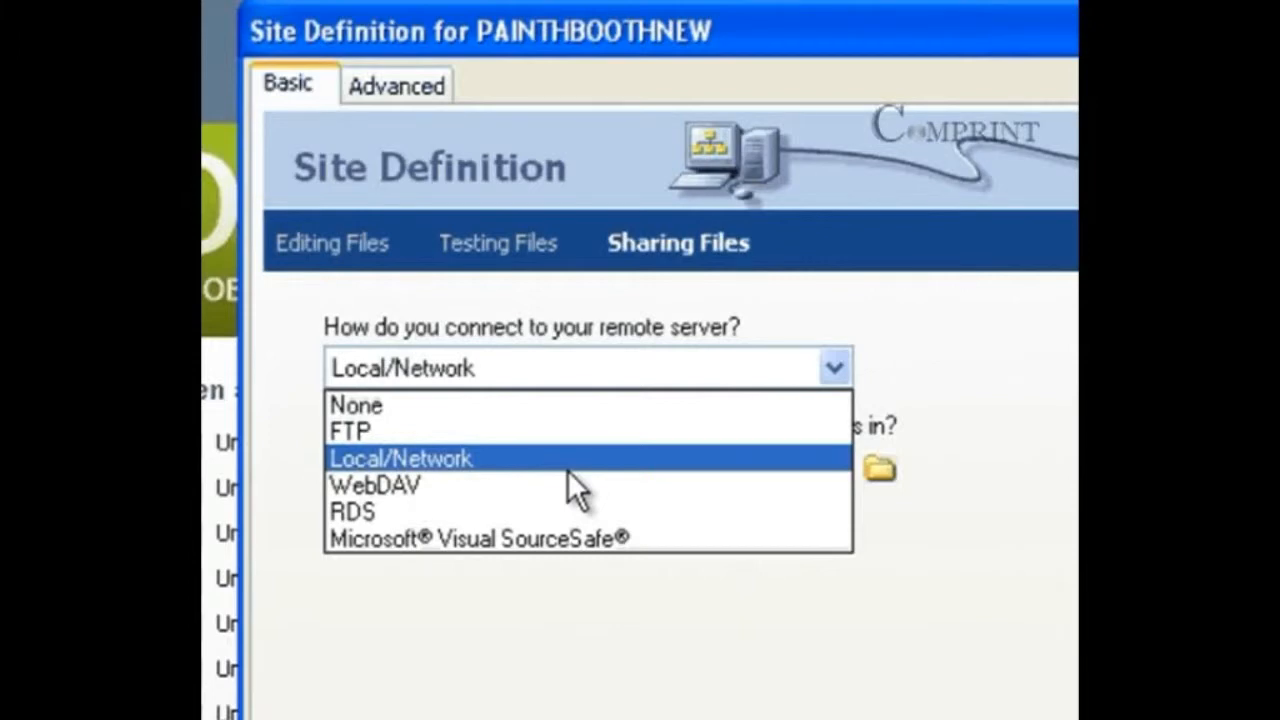
{"action": "left_click", "coordinate": [878, 297]}
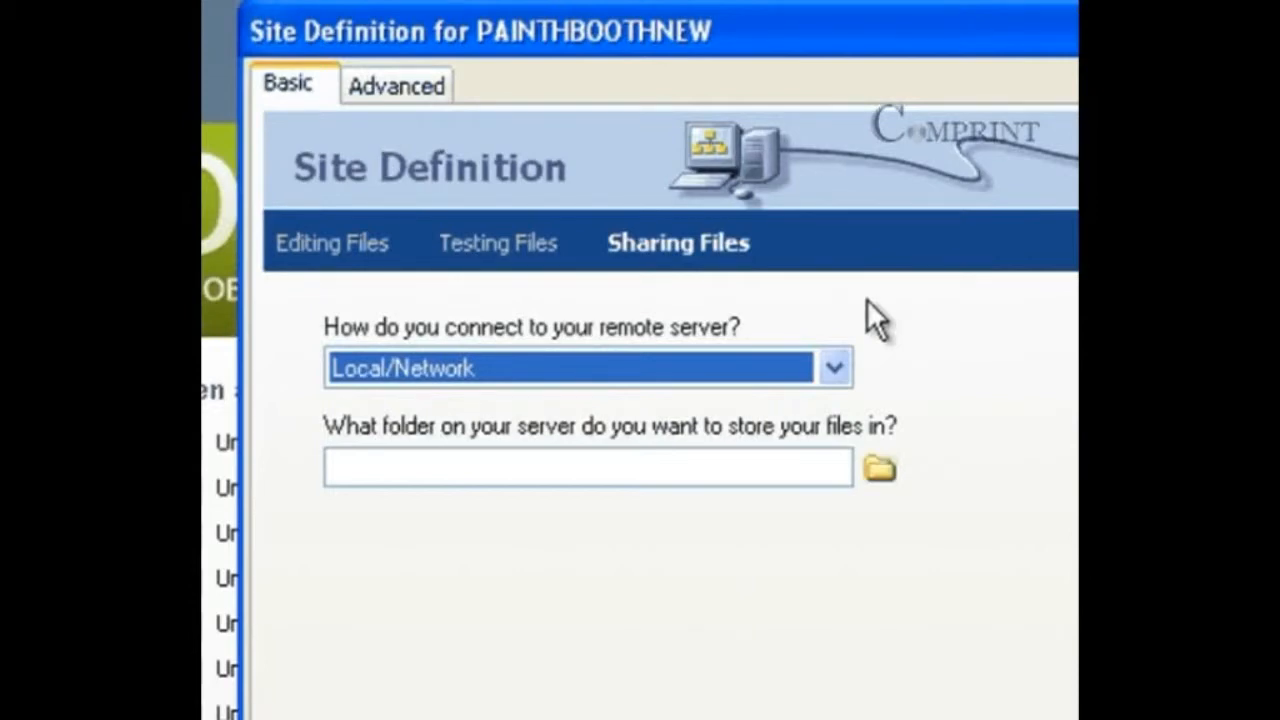
{"action": "left_click", "coordinate": [716, 375]}
{"action": "left_click", "coordinate": [499, 410]}
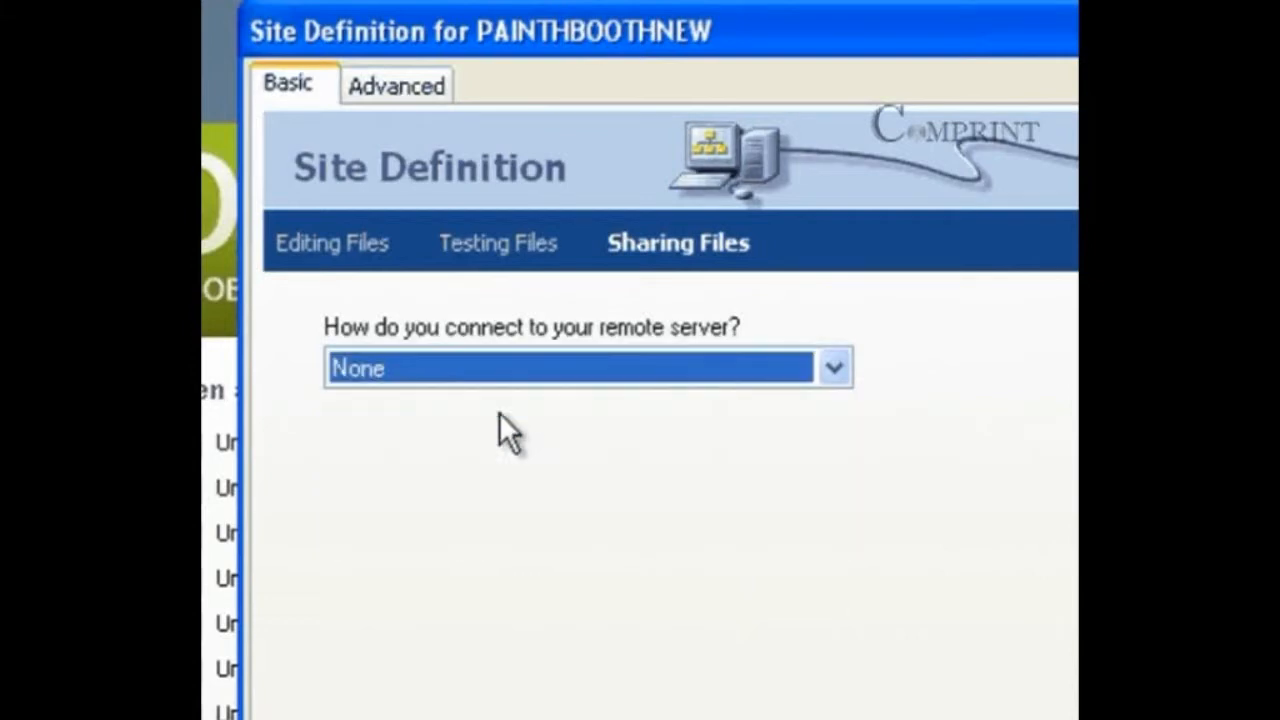
- Try FTP as the remote server connection and go through its hostname, folder, login and password fields
{"action": "left_click", "coordinate": [728, 366]}
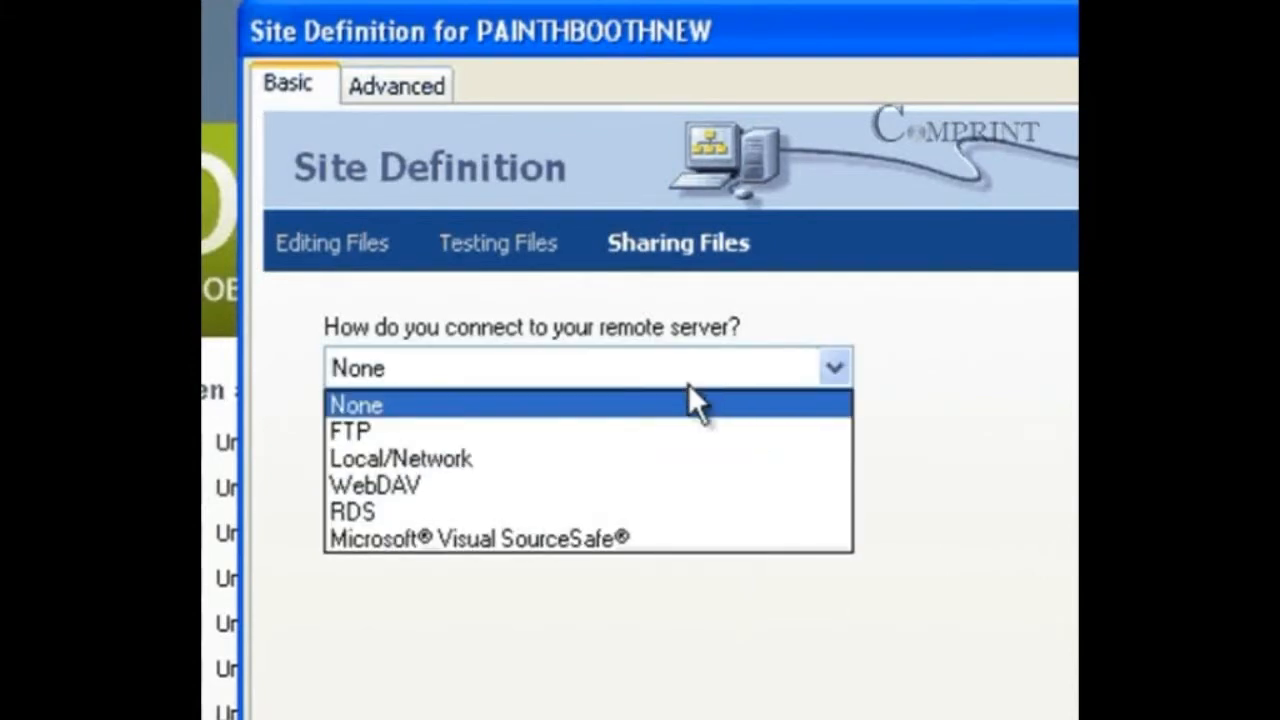
{"action": "left_click", "coordinate": [511, 431]}
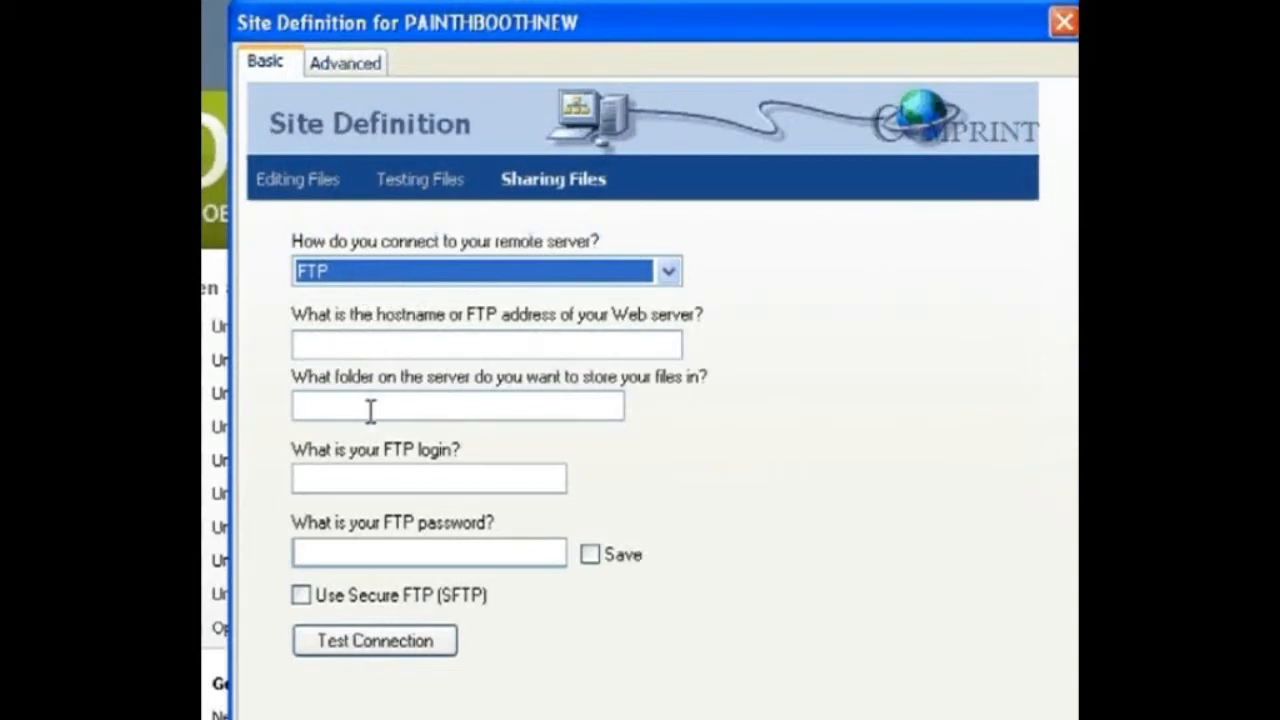
{"action": "left_click", "coordinate": [370, 348]}
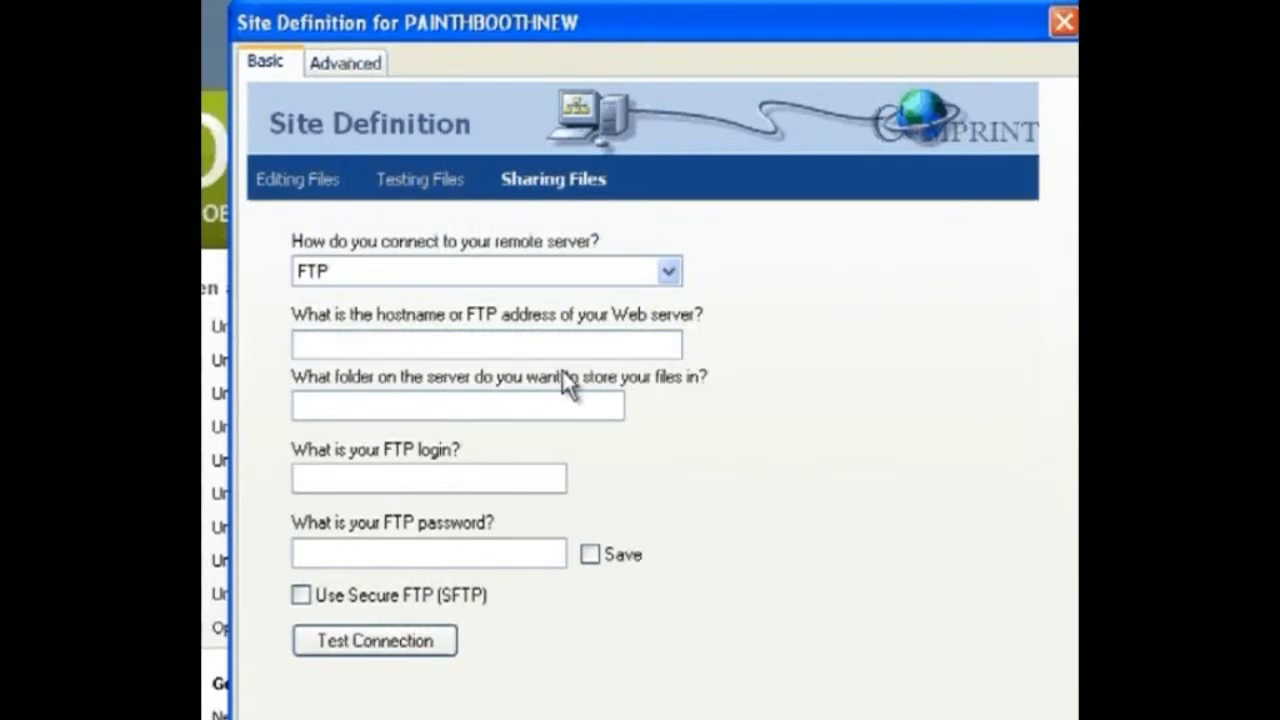
{"action": "left_click", "coordinate": [440, 398]}
{"action": "left_click", "coordinate": [346, 484]}
{"action": "left_click", "coordinate": [348, 557]}
- Set the remote server connection to None and continue to the site summary
{"action": "left_click", "coordinate": [623, 260]}
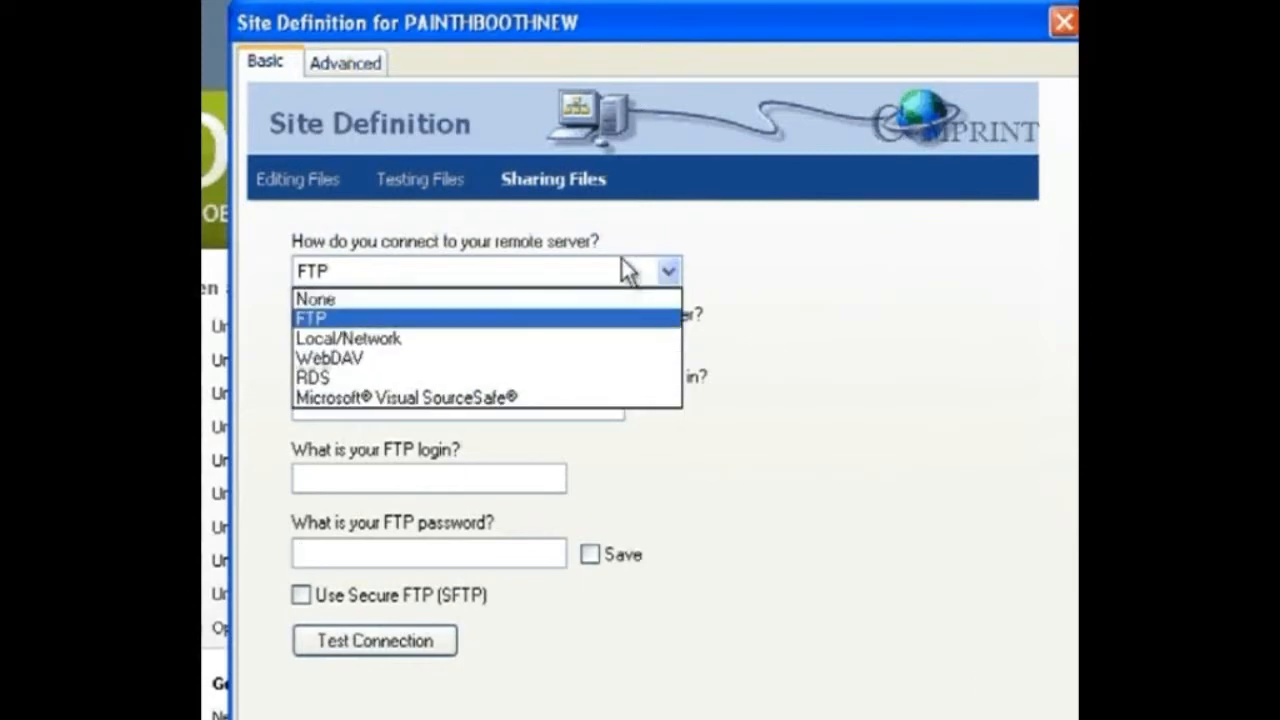
{"action": "left_click", "coordinate": [509, 300]}
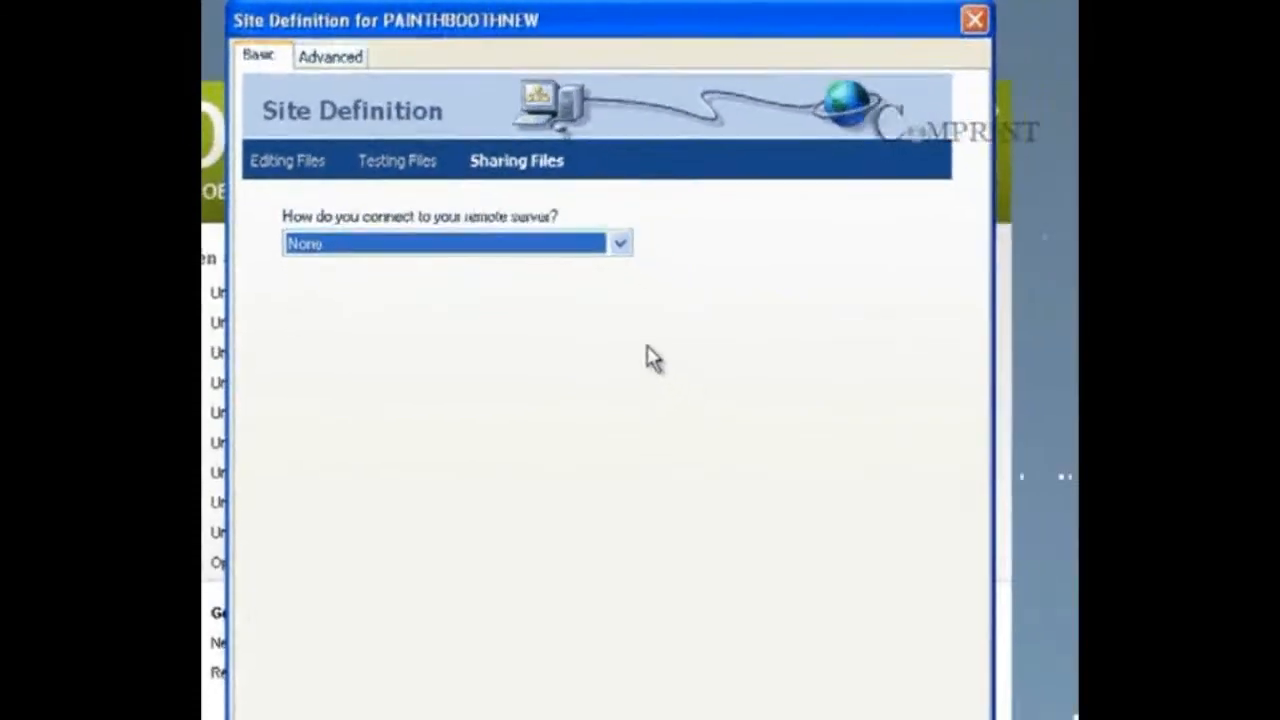
{"action": "left_click", "coordinate": [660, 664]}
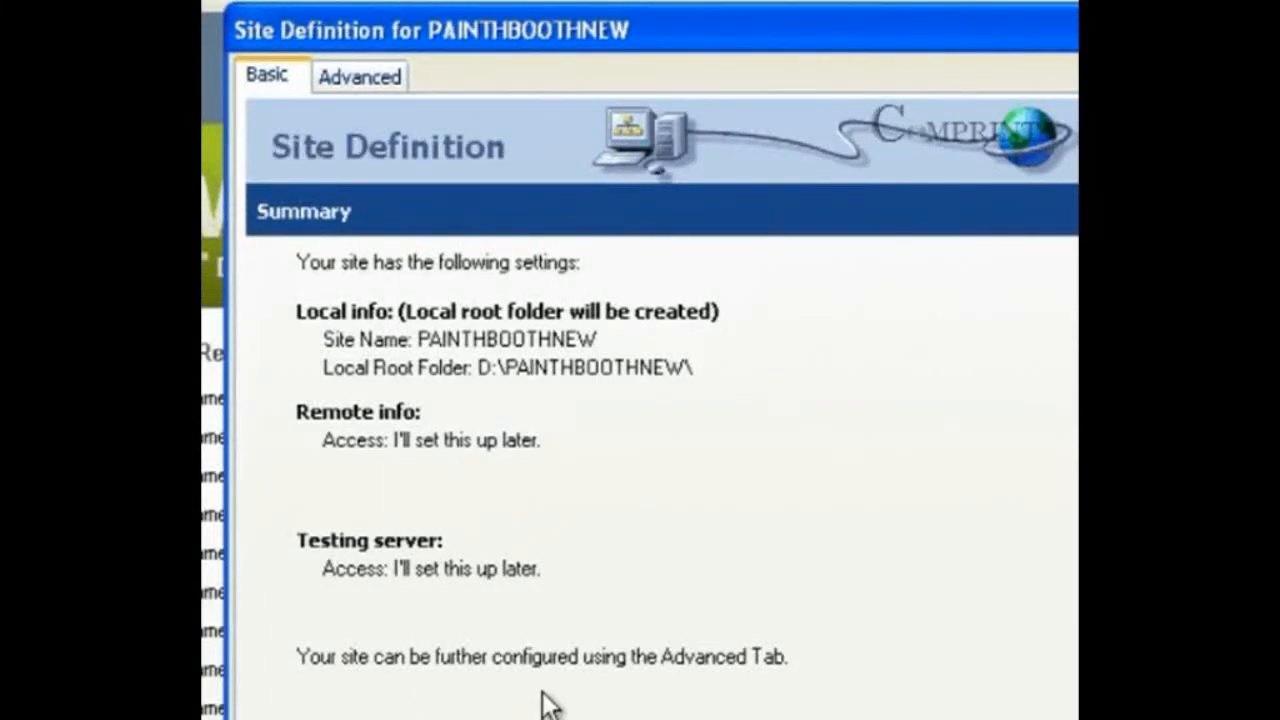
- Finish the site definition after a glance at its advanced settings, and enlarge the Files panel
{"action": "left_click", "coordinate": [357, 70]}
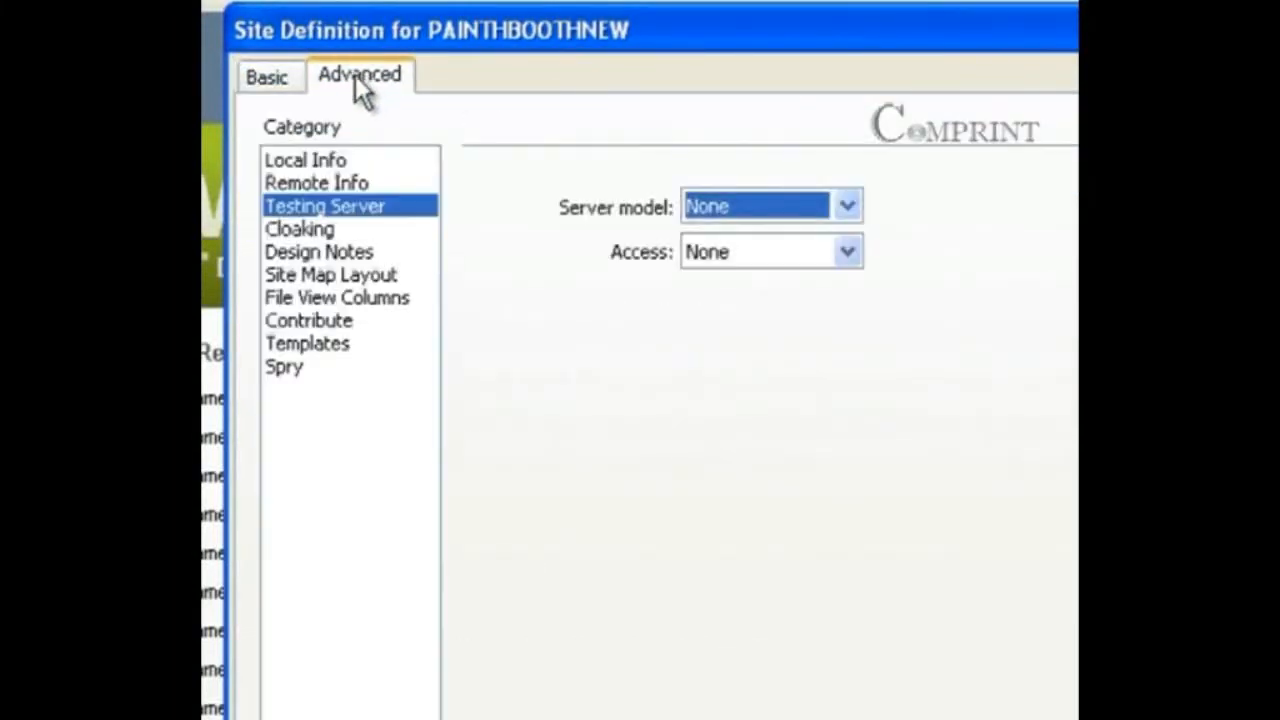
{"action": "left_click", "coordinate": [252, 84]}
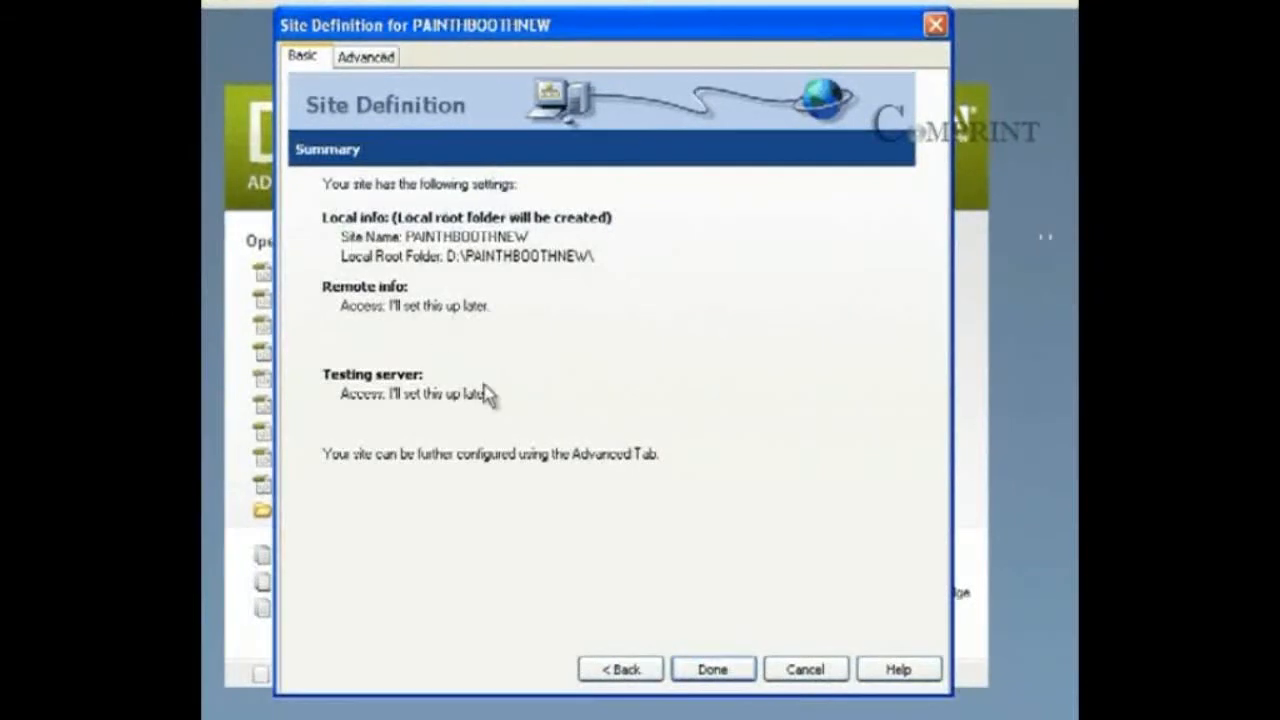
{"action": "left_click", "coordinate": [712, 669]}
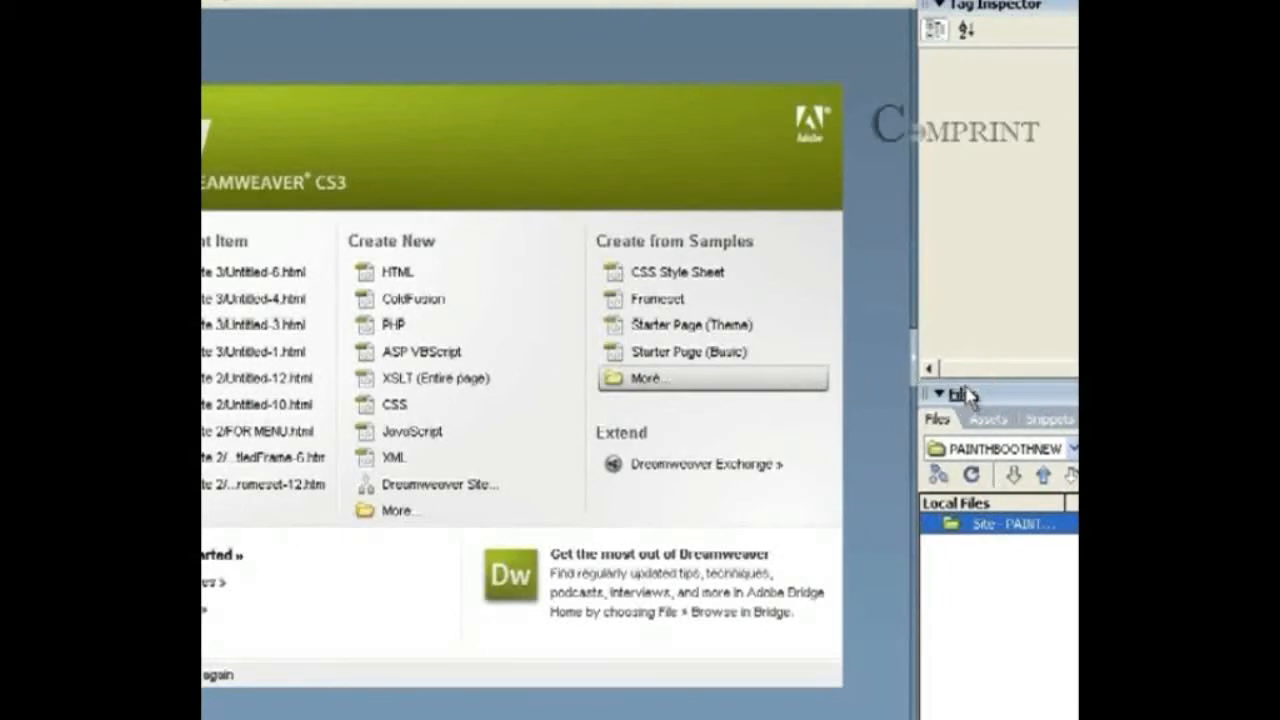
{"action": "left_click_drag", "start_coordinate": [988, 390], "coordinate": [988, 152]}
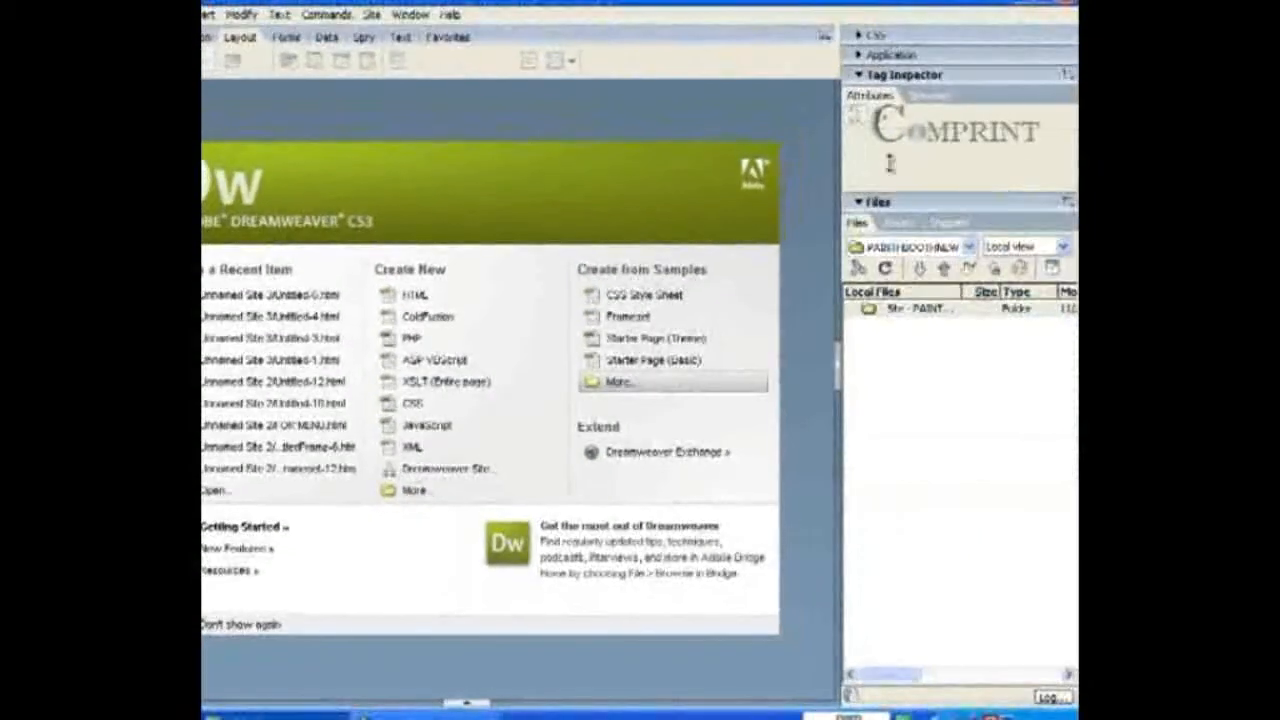